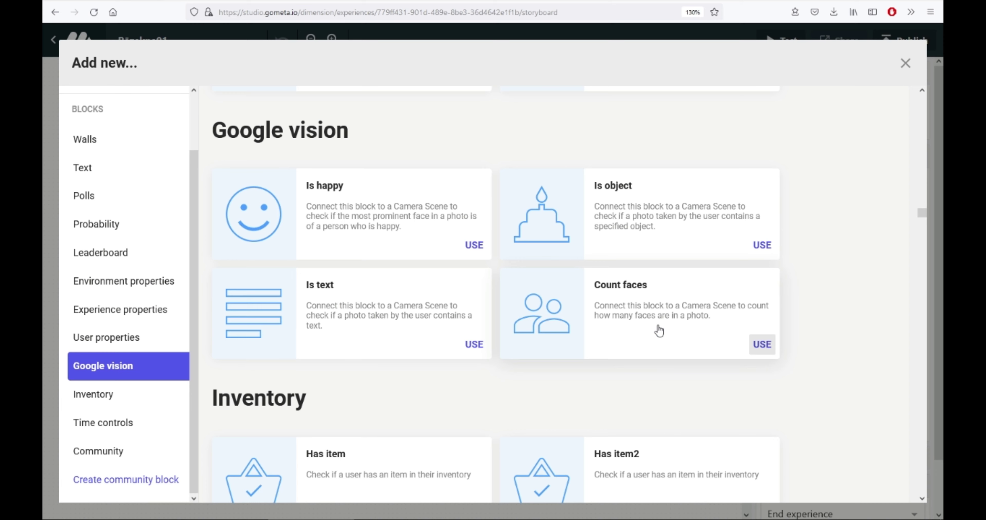
# Step: Write the Scene 1 dialogue as "Labdien! Laipni lūdzam manā spēlē! Lai sāktu, nospiediet uz turpināt!"
pyautogui.click(905, 63)
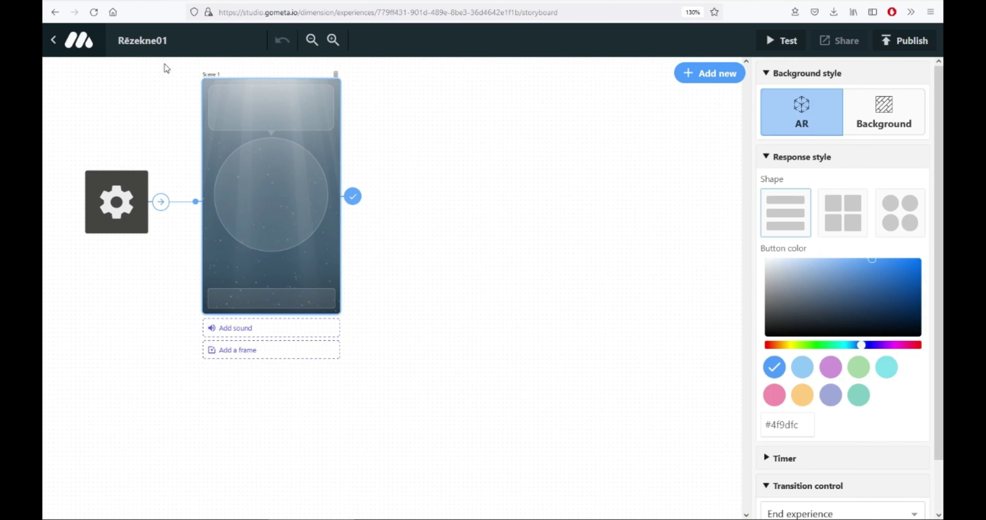
pyautogui.click(419, 146)
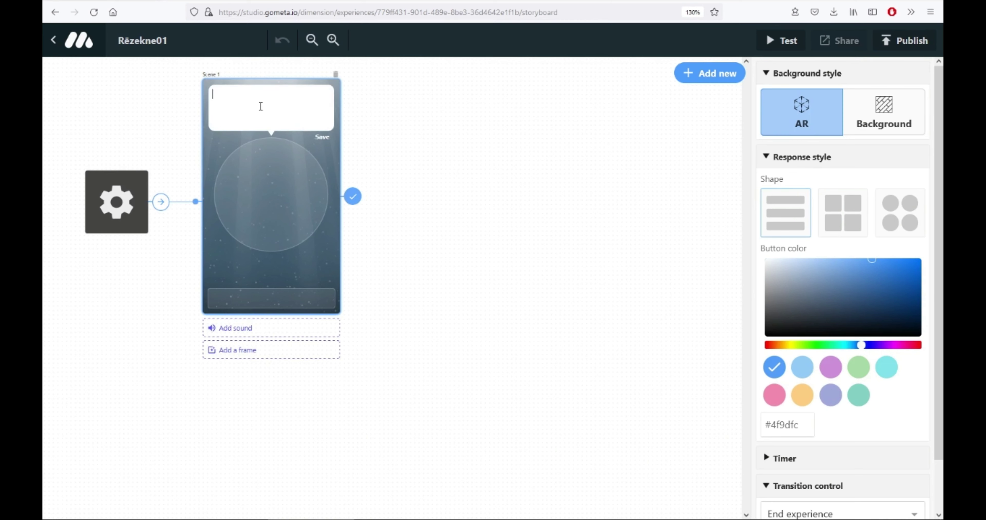
pyautogui.write('Labdien! ')
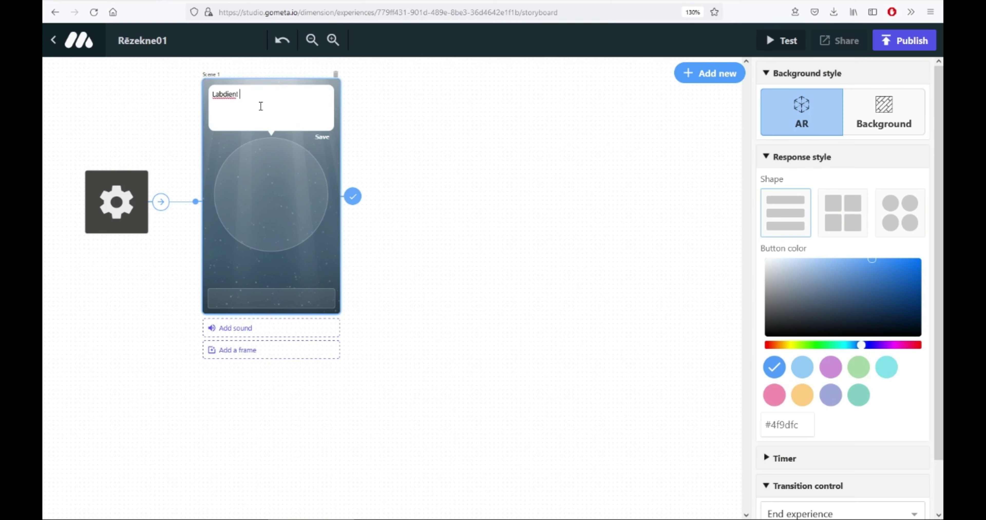
pyautogui.write('Laipi')
pyautogui.write('ni lūdzam ma')
pyautogui.write('nā spēlē!')
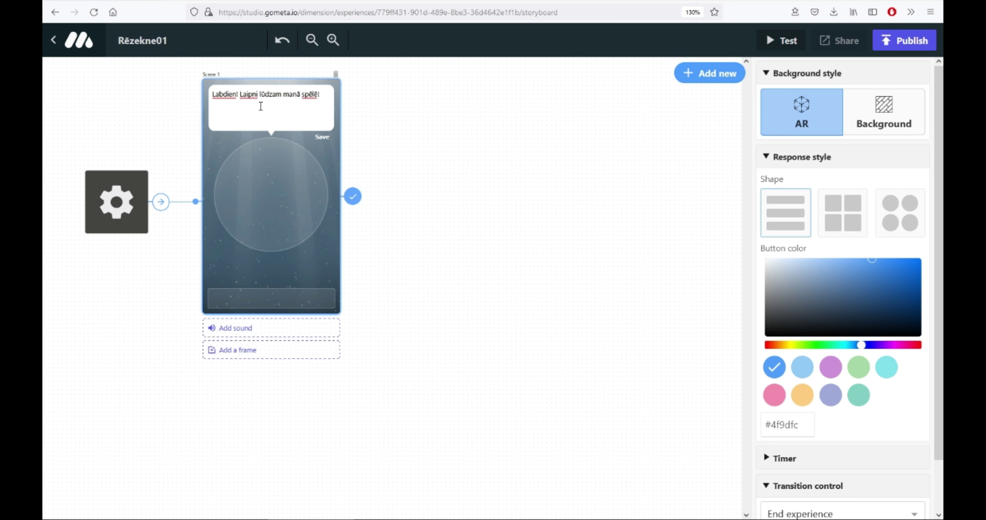
pyautogui.write(' Lai sāktu, nospiediet uz turpināt!')
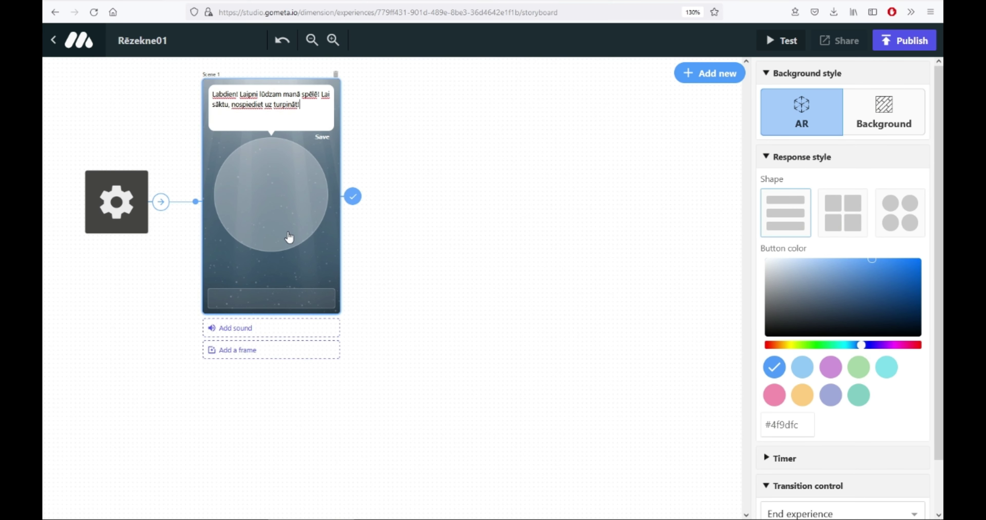
# Step: Give Scene 1 the 2D Cartoon Bat character, found on page 14 of the Cartoon-tagged characters
pyautogui.click(269, 212)
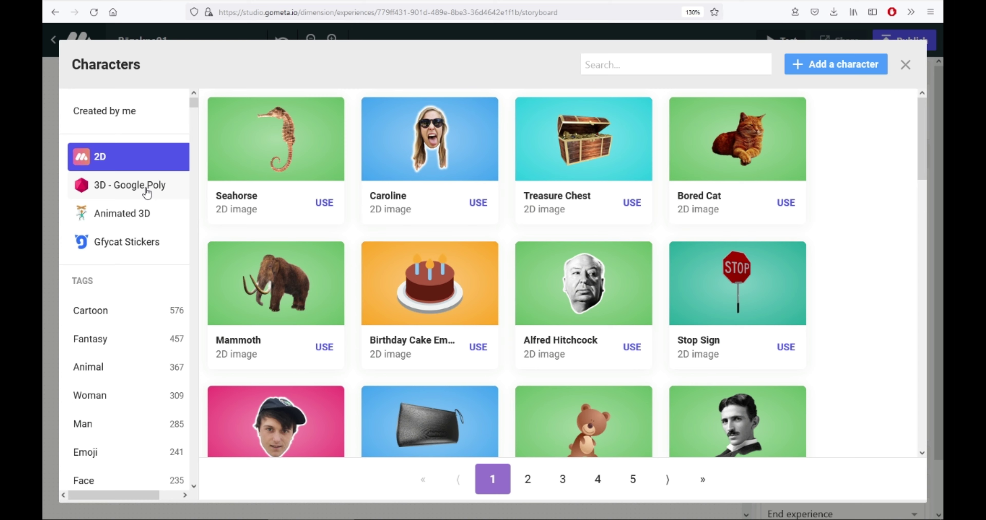
pyautogui.click(121, 215)
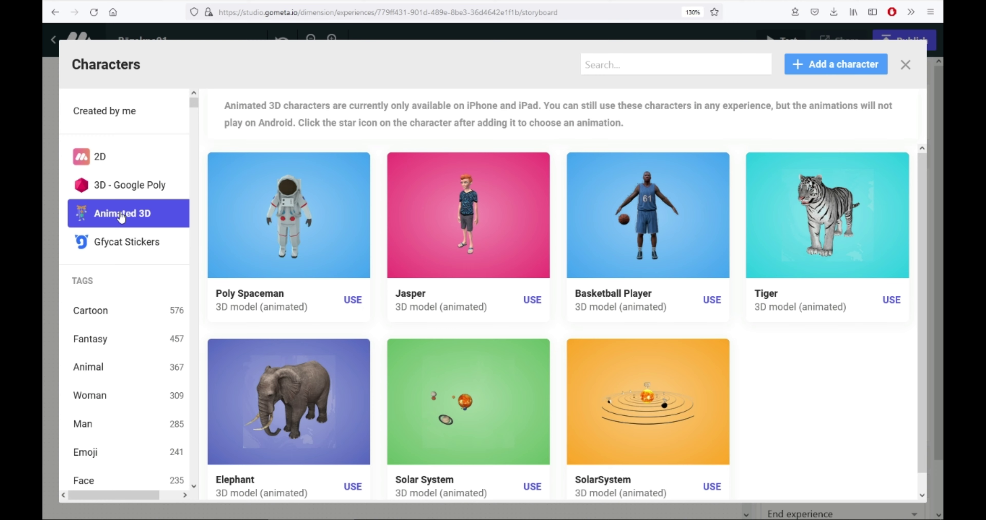
pyautogui.click(97, 313)
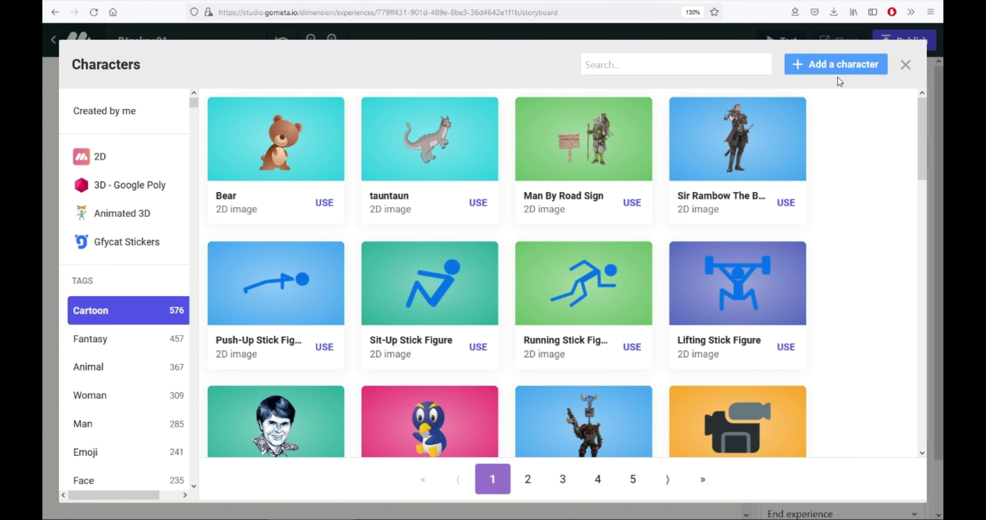
pyautogui.click(703, 484)
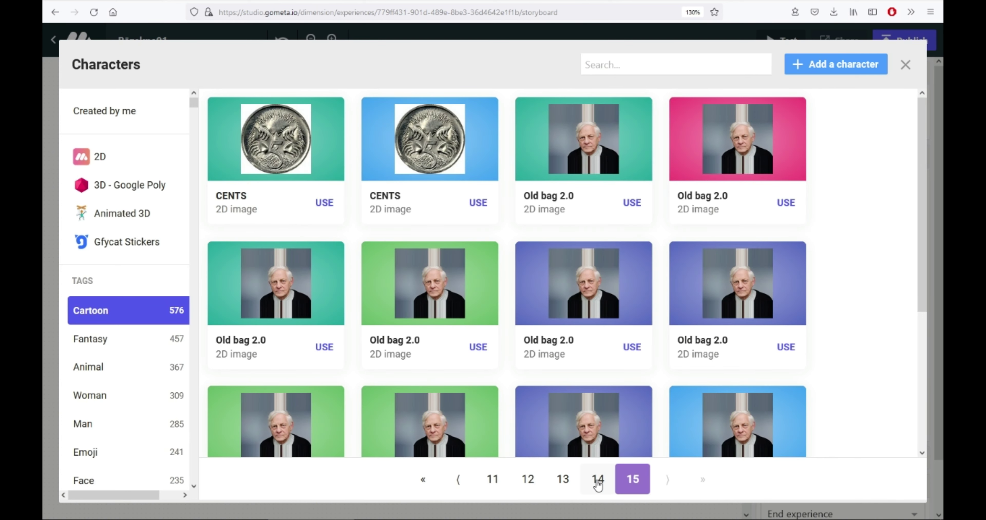
pyautogui.click(598, 480)
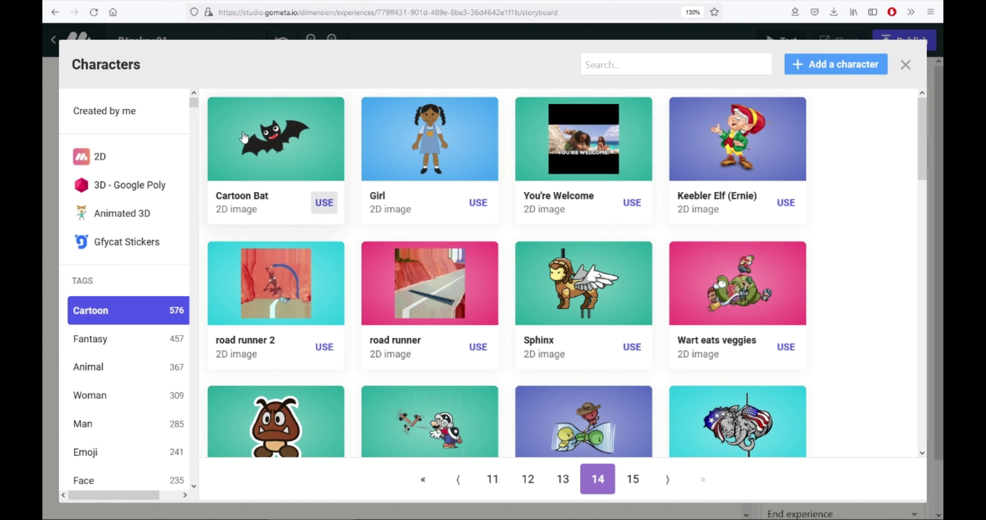
pyautogui.click(315, 202)
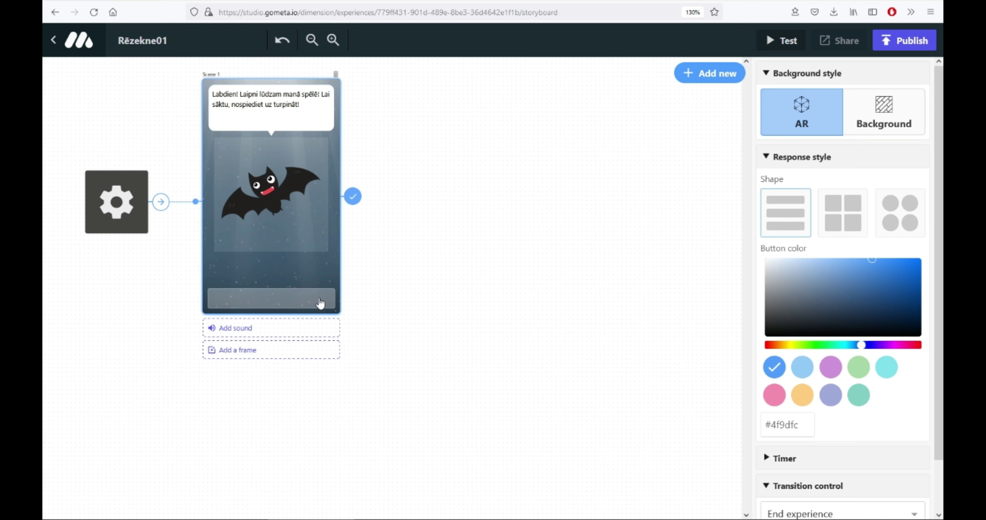
# Step: Add a response button to Scene 1 with the Text response type and the label "Sākt spēli!"
pyautogui.click(281, 301)
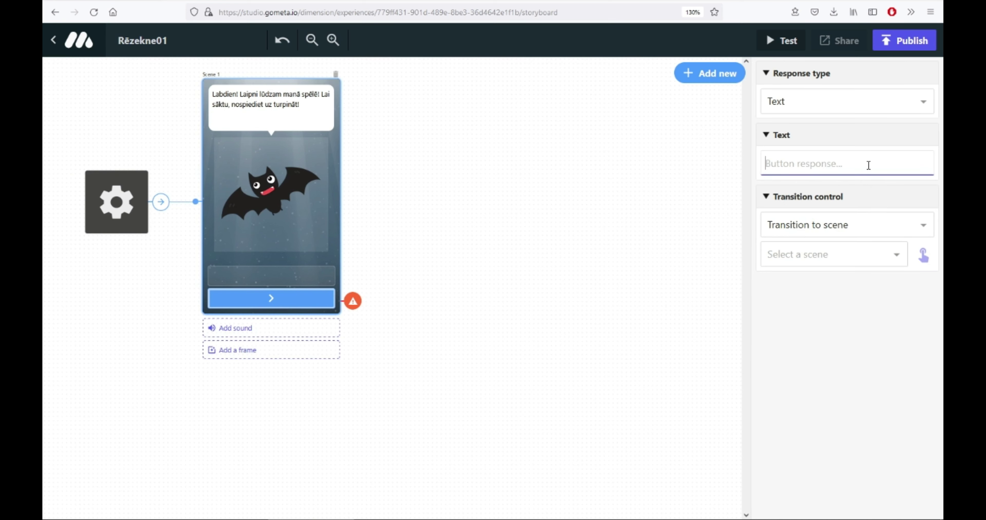
pyautogui.click(927, 106)
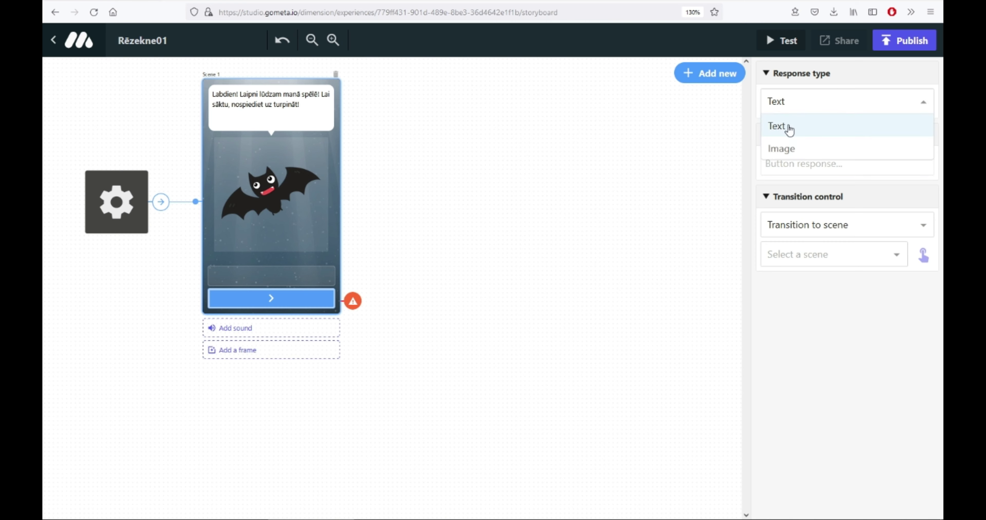
pyautogui.click(790, 149)
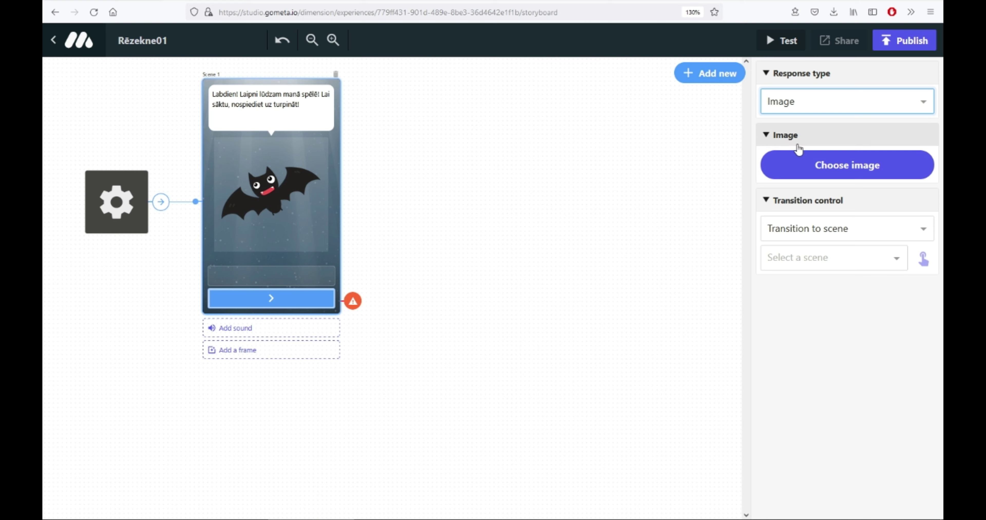
pyautogui.click(926, 110)
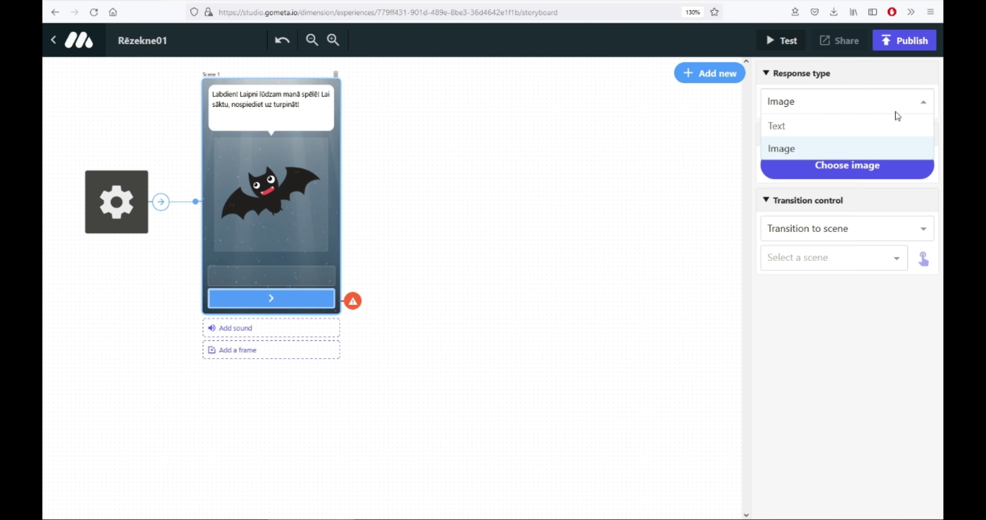
pyautogui.click(808, 127)
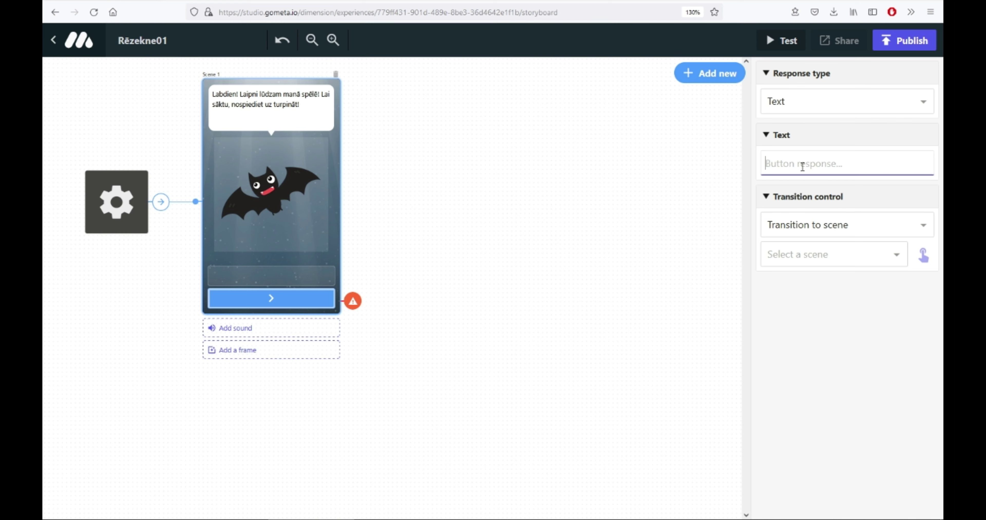
pyautogui.write('Sākt sp')
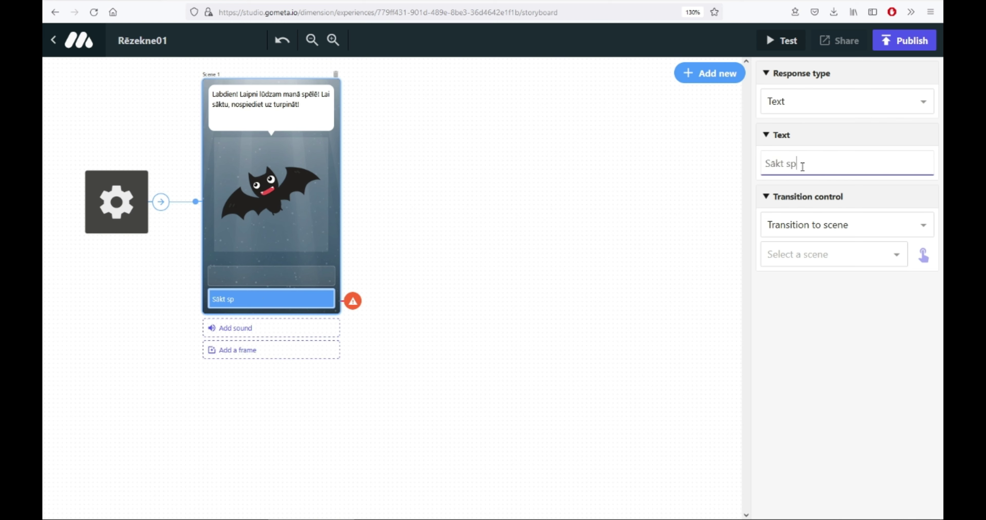
pyautogui.write('ēli!')
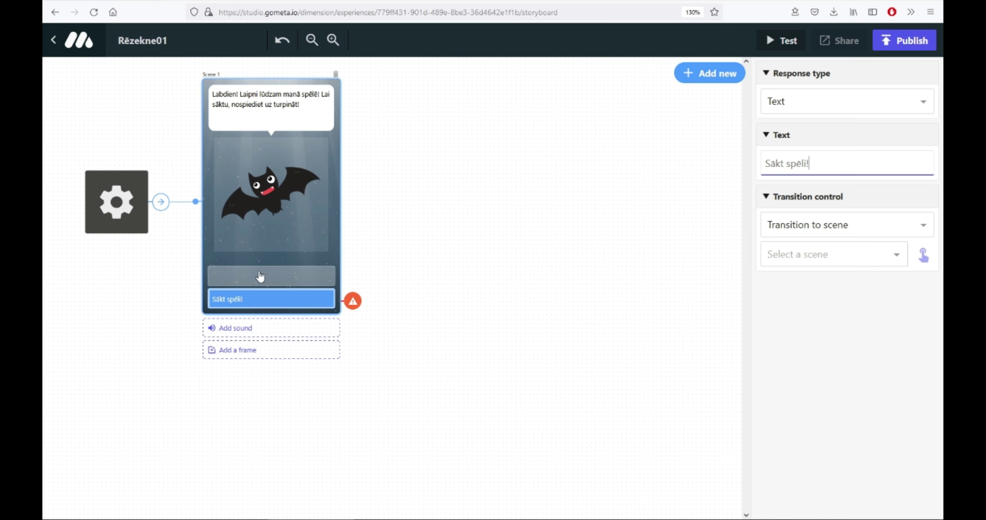
# Step: Add two more text response buttons to Scene 1, labelled "2123" and "12333"
pyautogui.click(289, 279)
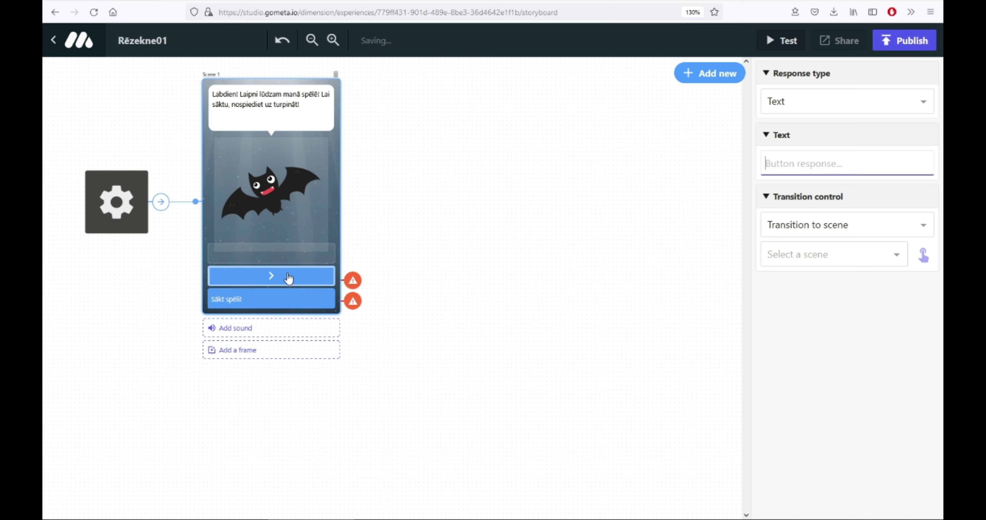
pyautogui.click(788, 166)
pyautogui.write('2123')
pyautogui.click(274, 257)
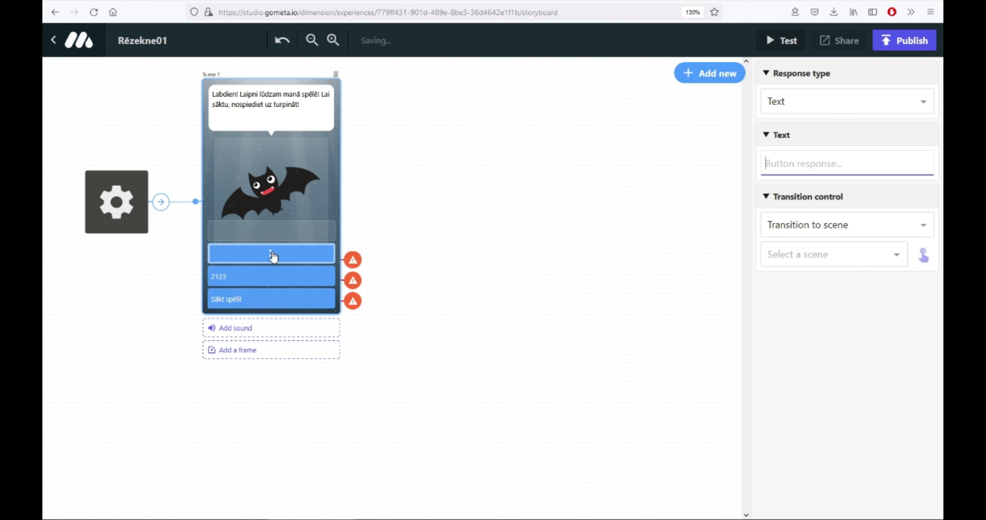
pyautogui.click(794, 165)
pyautogui.write('12333')
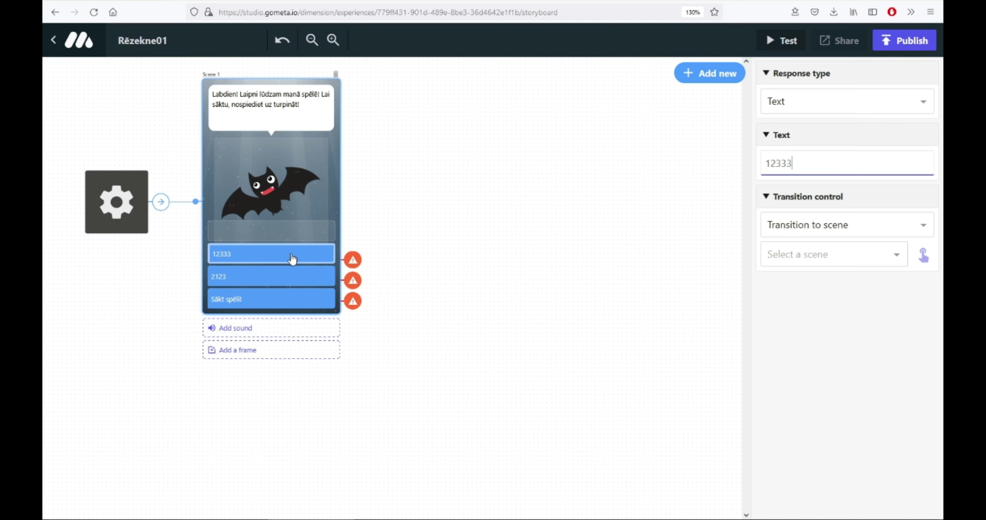
# Step: Delete the "12333" and "2123" response buttons from Scene 1, keeping only the "Sākt spēli!" button
pyautogui.rightClick(270, 256)
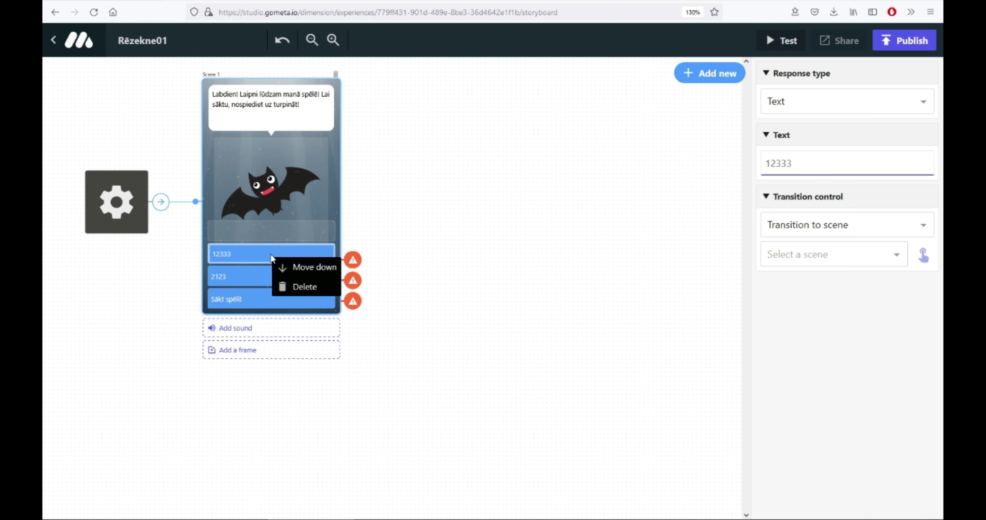
pyautogui.click(304, 287)
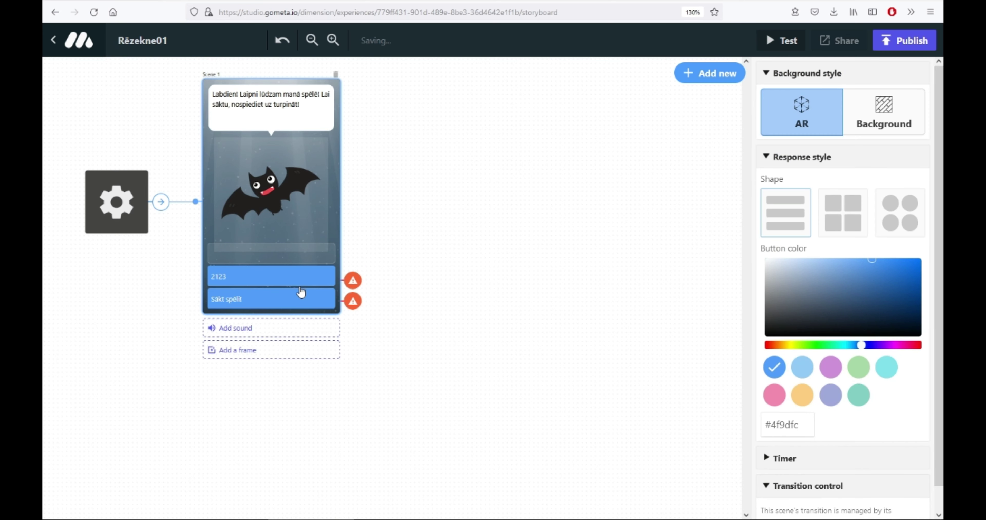
pyautogui.rightClick(290, 278)
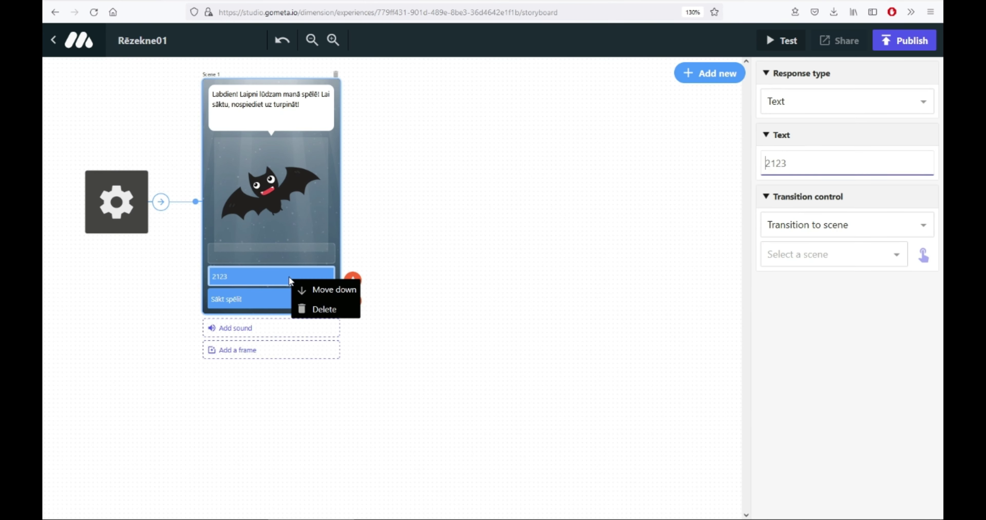
pyautogui.click(309, 311)
pyautogui.click(247, 303)
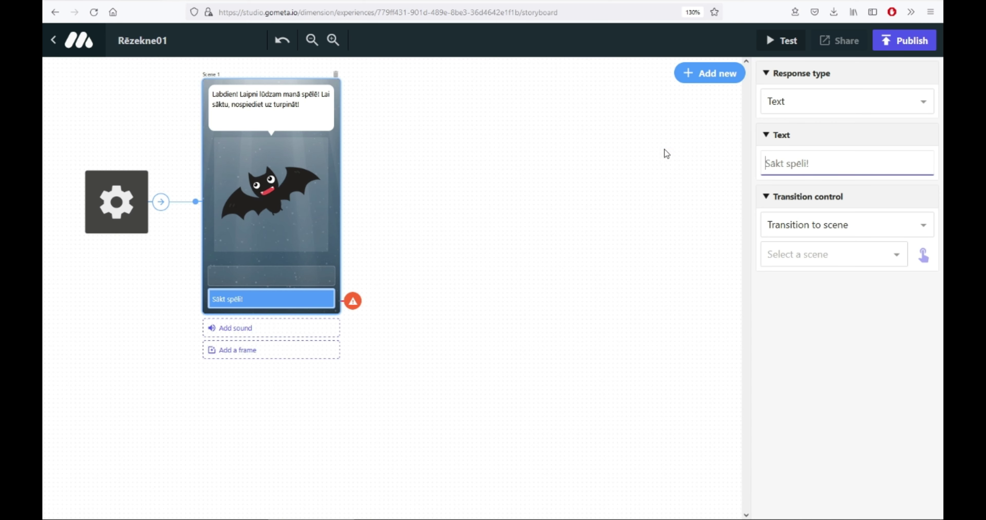
# Step: Add a new Camera scene to the storyboard
pyautogui.click(692, 77)
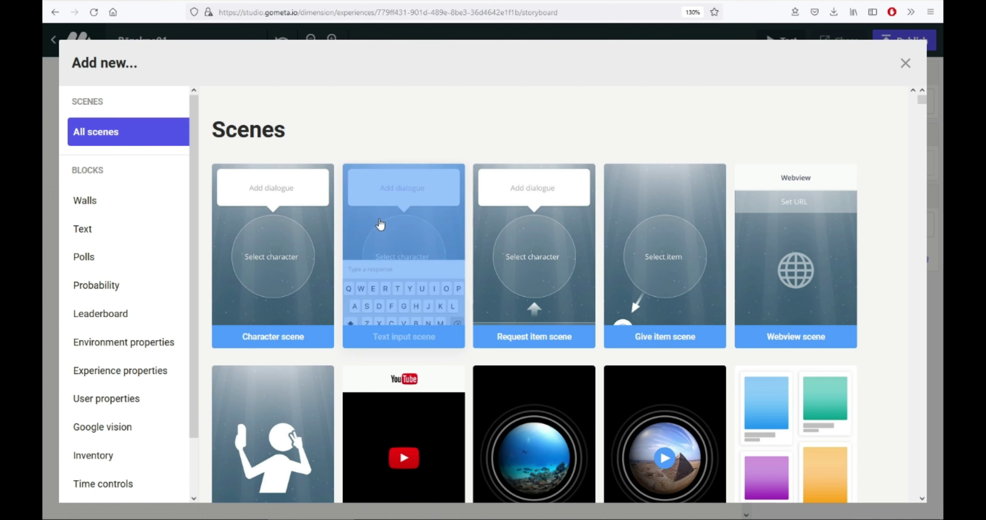
pyautogui.scroll(-5, 272, 401)
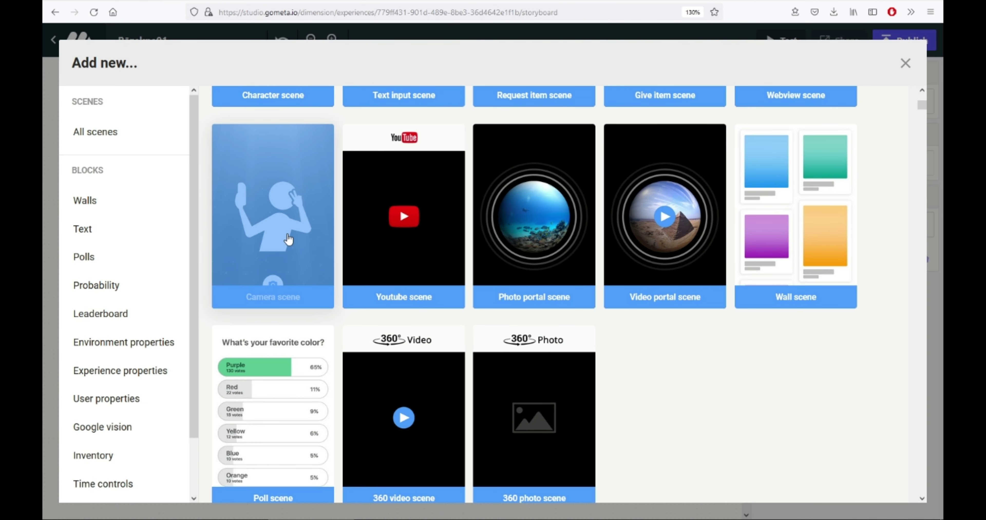
pyautogui.scroll(2, 289, 239)
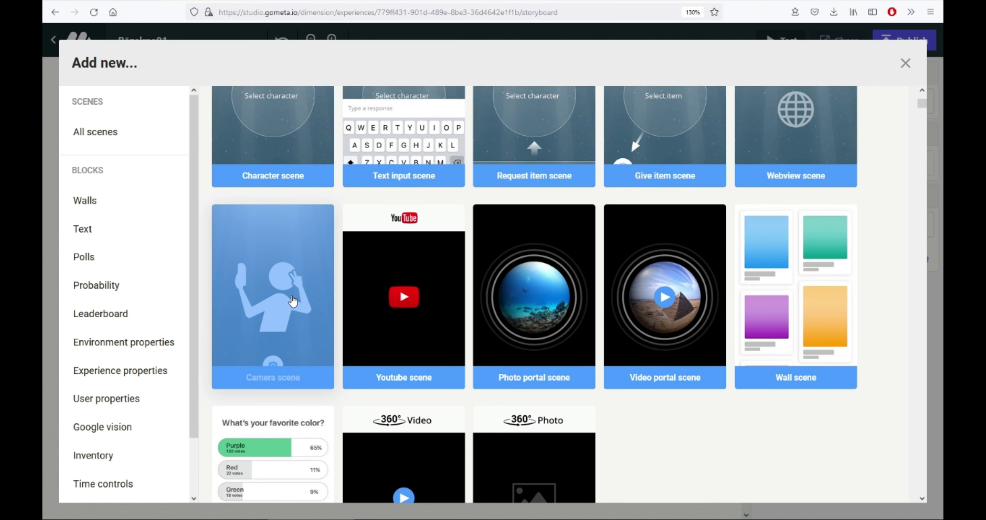
pyautogui.click(293, 301)
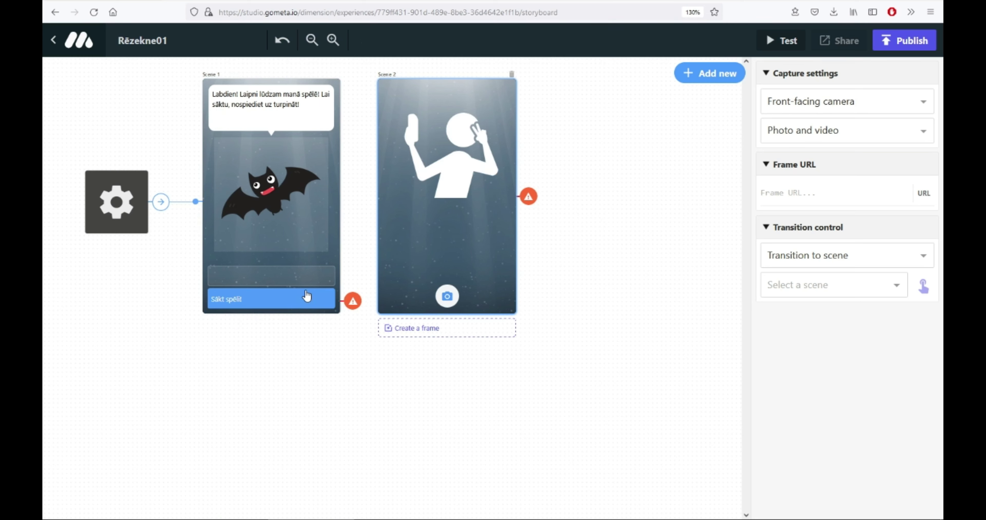
# Step: Append "Nākamajā solī izveido selfiju!" on a new line at the end of the Scene 1 dialogue
pyautogui.click(306, 104)
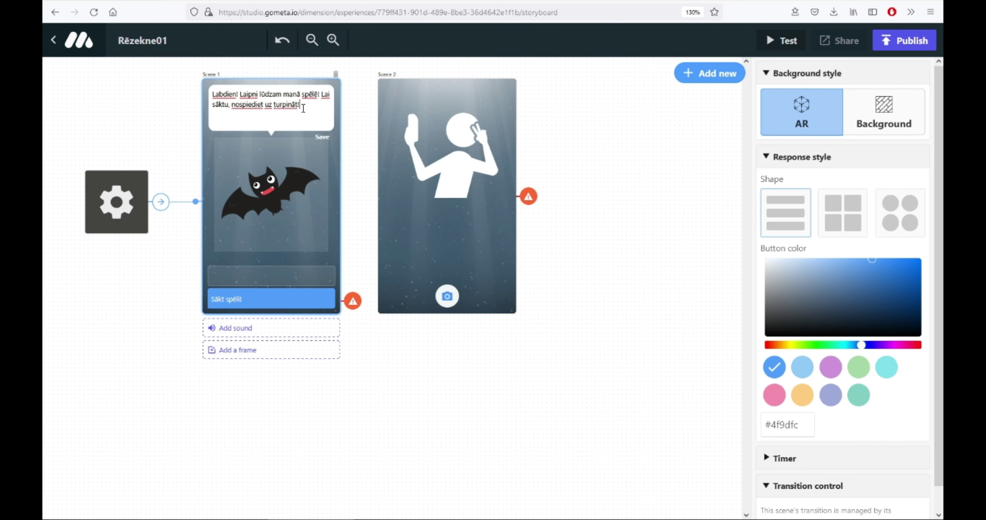
pyautogui.write('Nākamajā solī utizveido se')
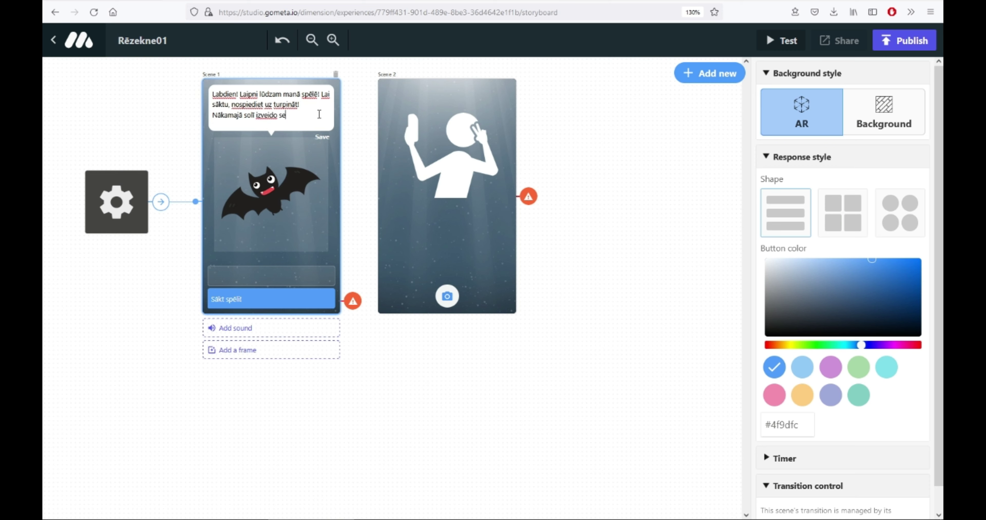
pyautogui.write('lfiju!')
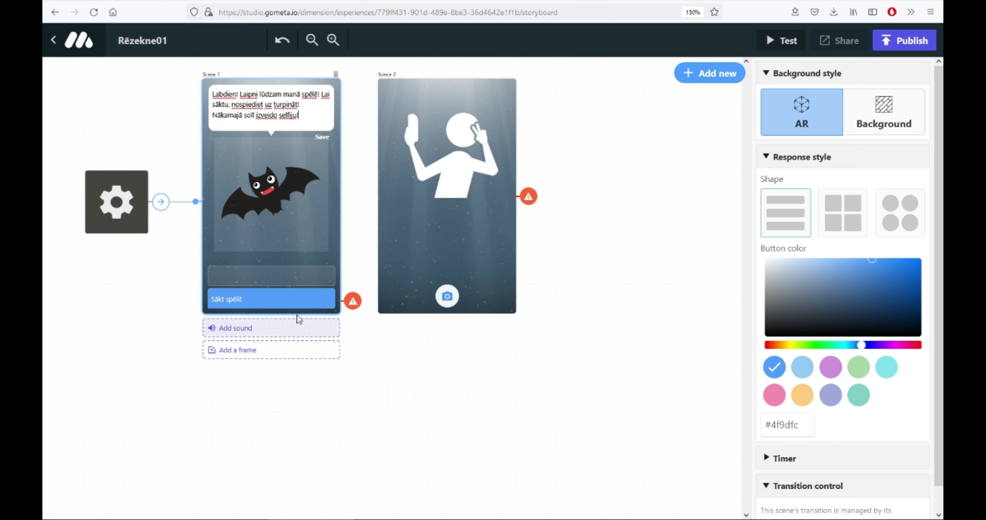
# Step: Link the "Sākt spēli!" response button in Scene 1 to Scene 2 with a "Transition to scene" action
pyautogui.click(277, 303)
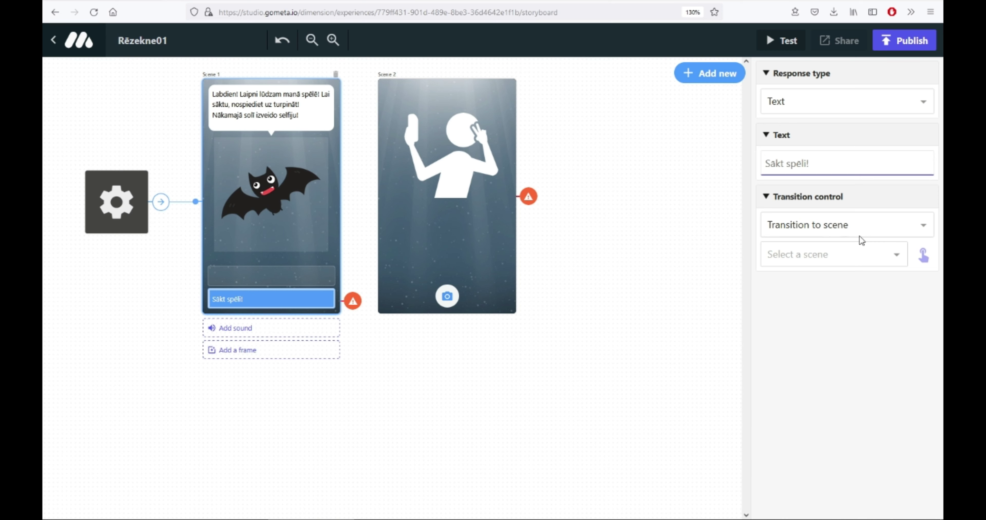
pyautogui.click(920, 235)
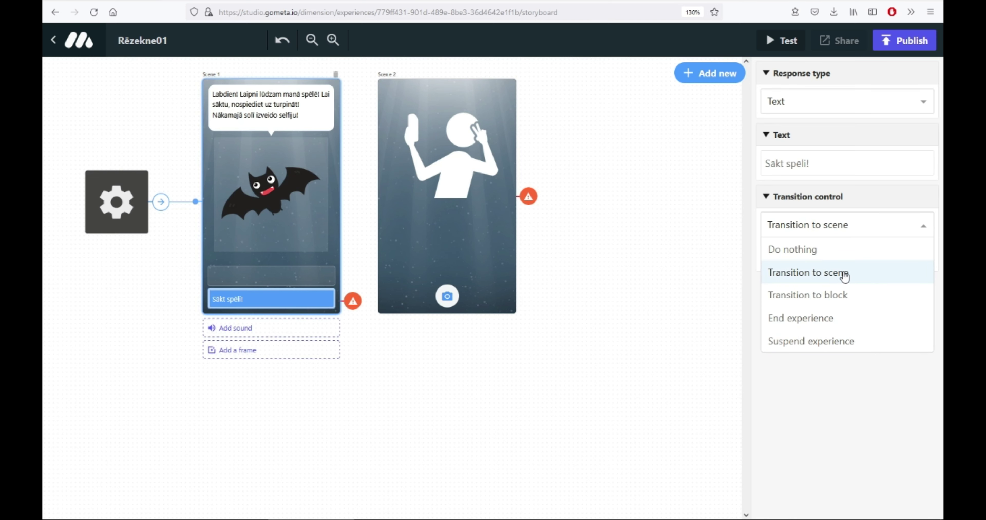
pyautogui.click(845, 275)
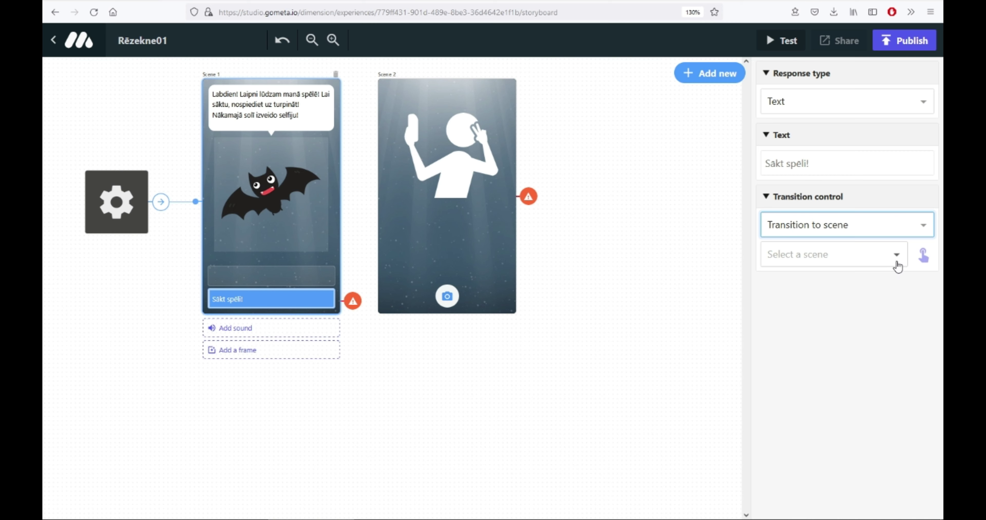
pyautogui.click(897, 264)
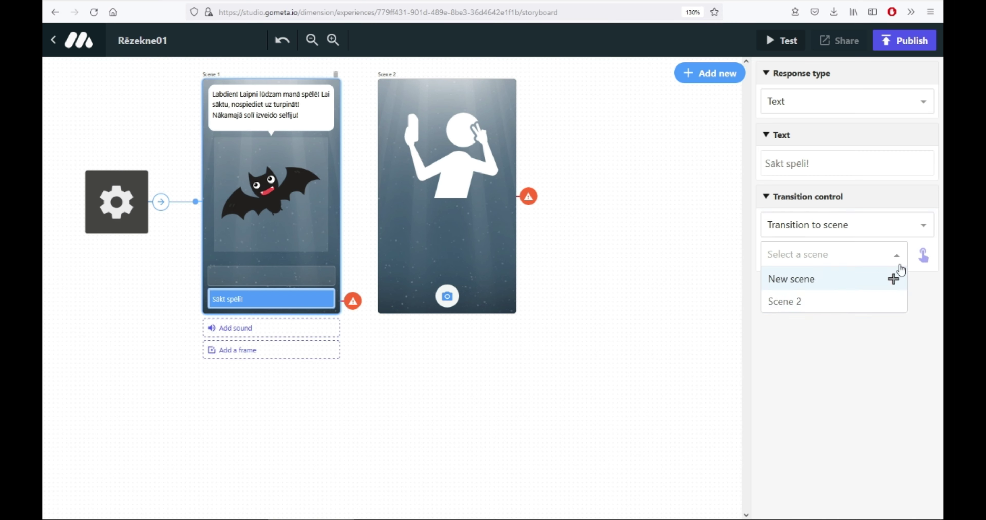
pyautogui.click(925, 256)
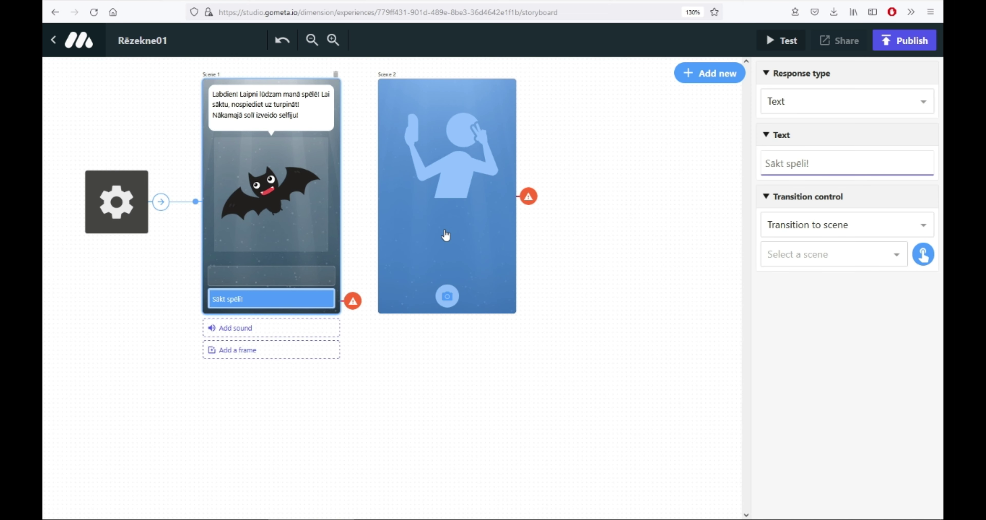
pyautogui.click(429, 236)
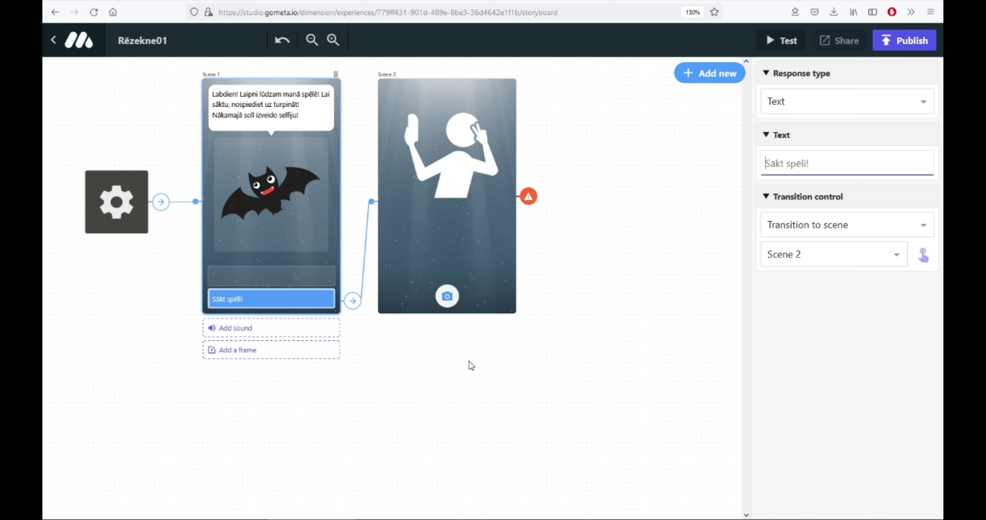
# Step: Add an "Is happy" block from the Google vision blocks and place it just beside Scene 2
pyautogui.click(484, 252)
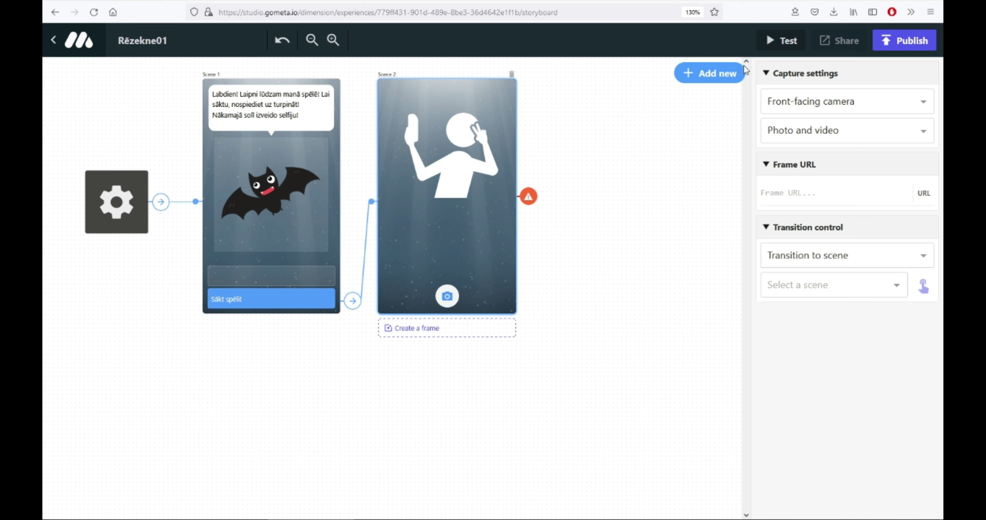
pyautogui.click(707, 78)
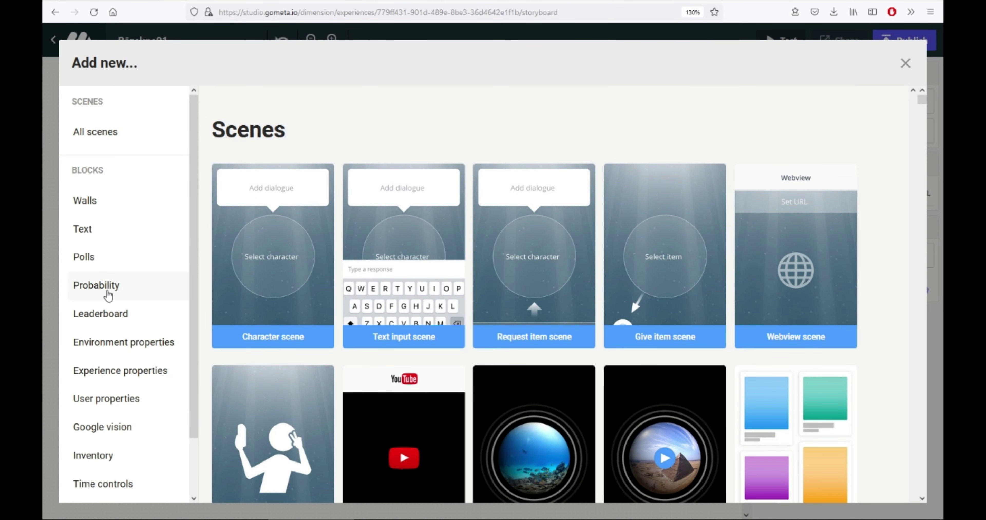
pyautogui.scroll(-2, 106, 289)
pyautogui.click(95, 372)
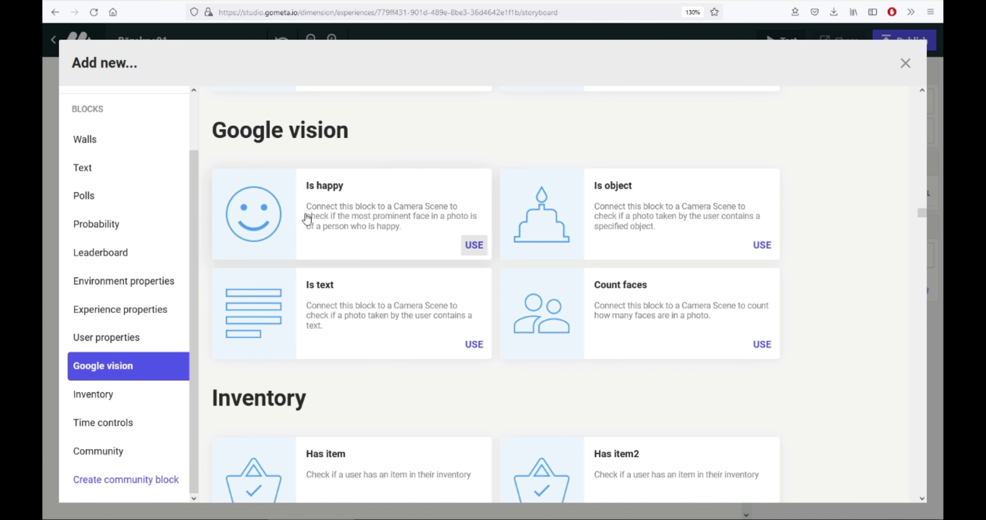
pyautogui.click(473, 245)
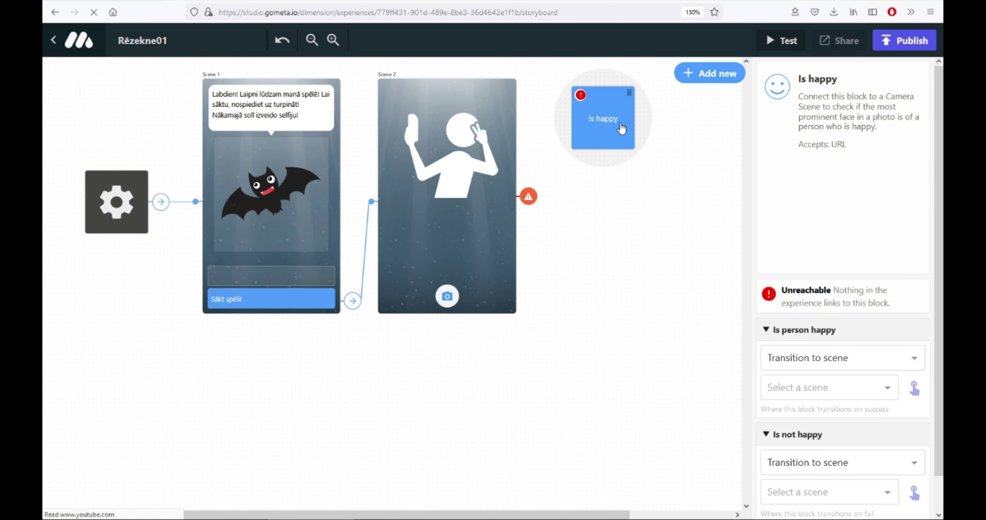
pyautogui.moveTo(609, 122); pyautogui.dragTo(552, 197)
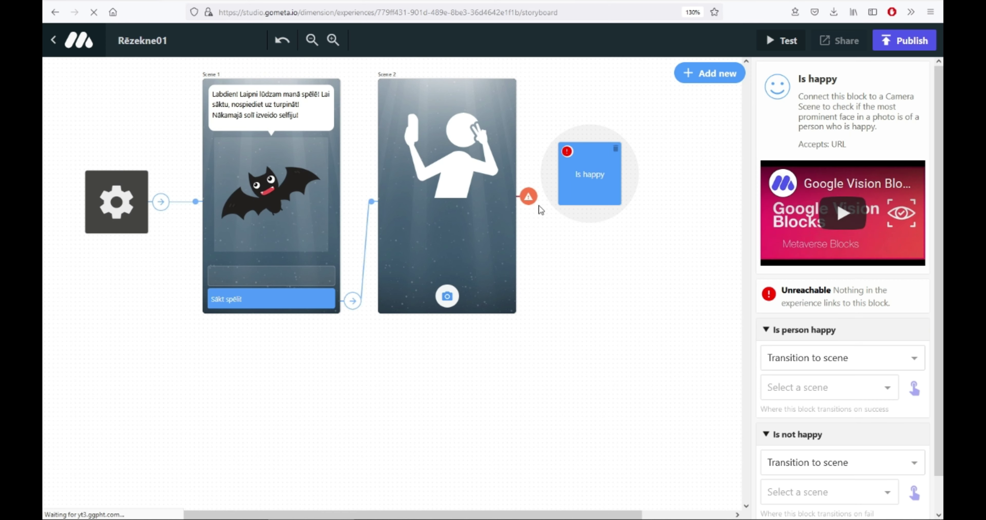
# Step: Set Scene 2's transition control to "Transition to block" with the "Is happy" block as its target
pyautogui.click(469, 232)
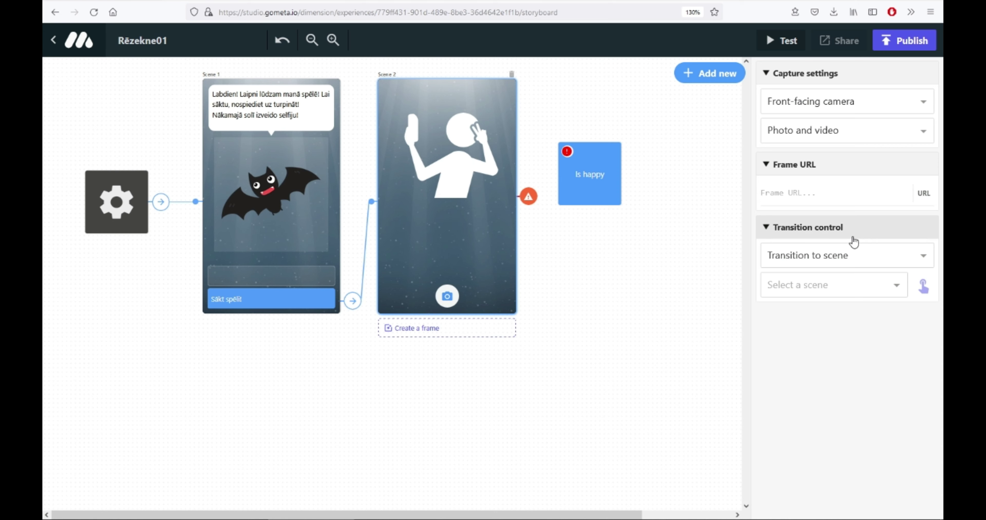
pyautogui.click(817, 259)
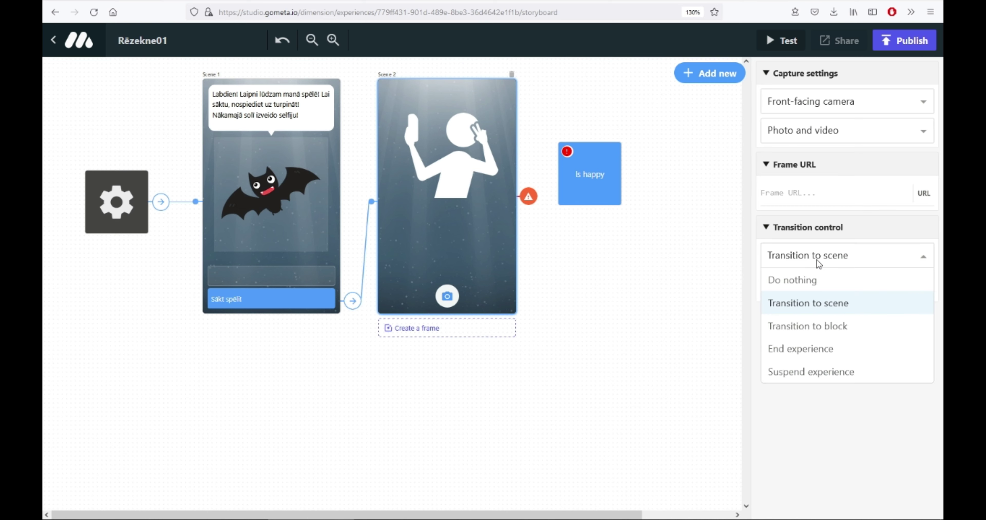
pyautogui.click(815, 326)
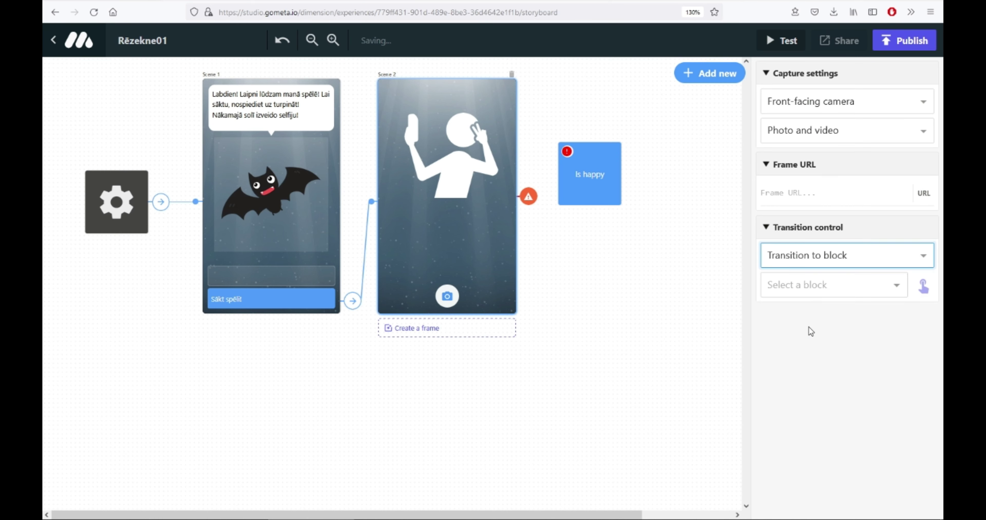
pyautogui.click(925, 291)
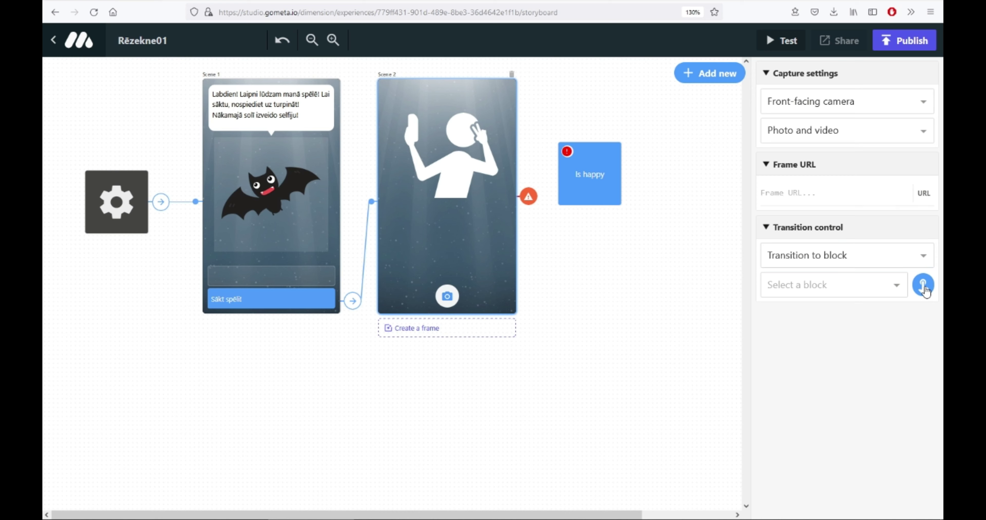
pyautogui.click(589, 183)
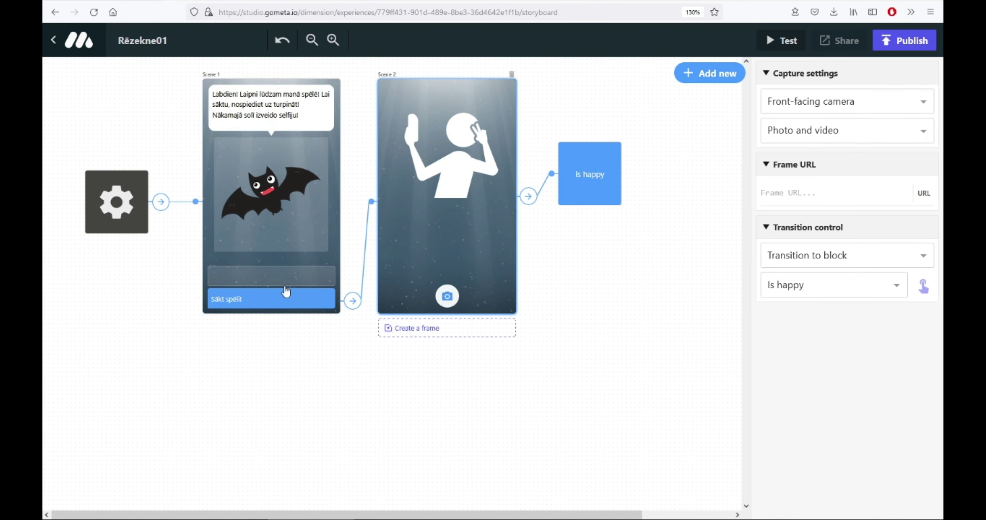
# Step: Add a new Character scene with the dialogue "Malacis! Tev ir ļoti skaists smaids! Turpini spēli!"
pyautogui.click(600, 185)
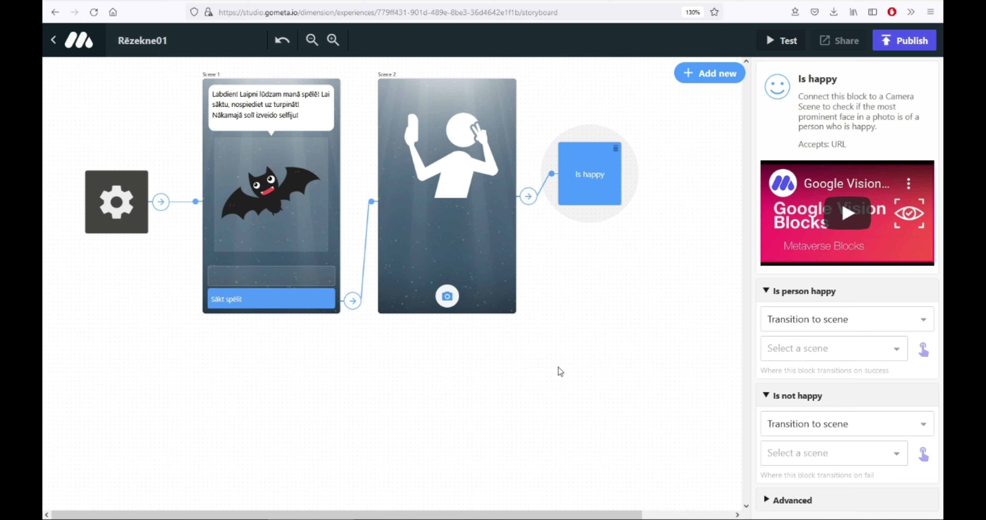
pyautogui.click(712, 76)
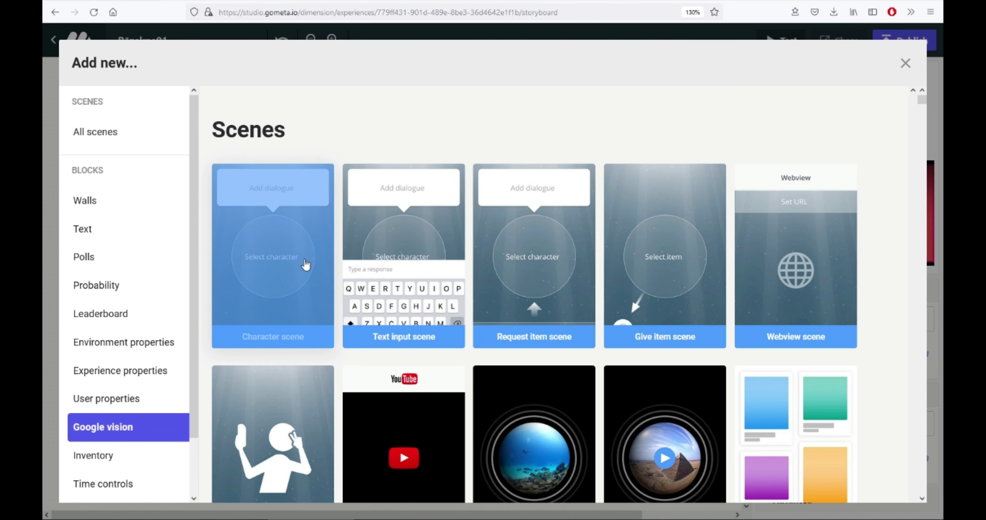
pyautogui.click(279, 243)
pyautogui.click(630, 105)
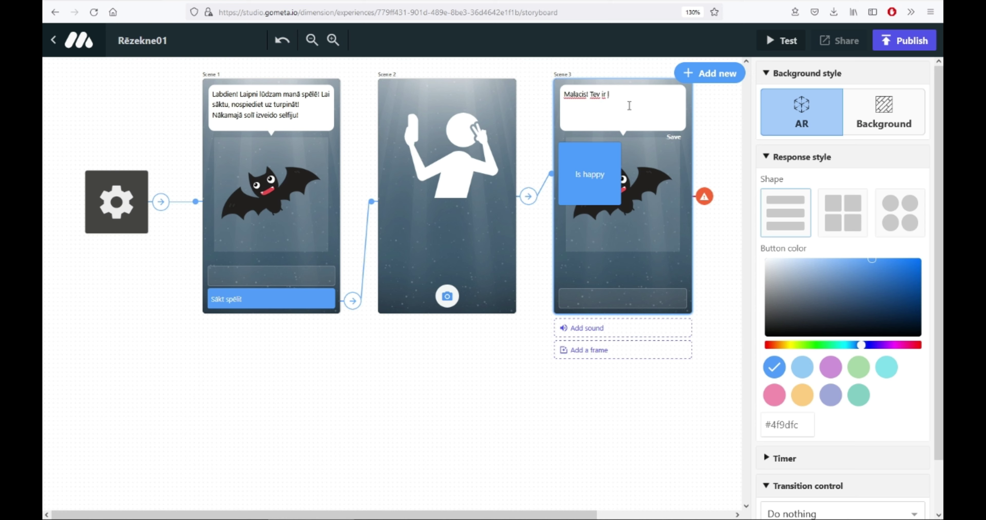
pyautogui.write('Malacis! Tev ir ļoti skaists smaids! Turpinin p')
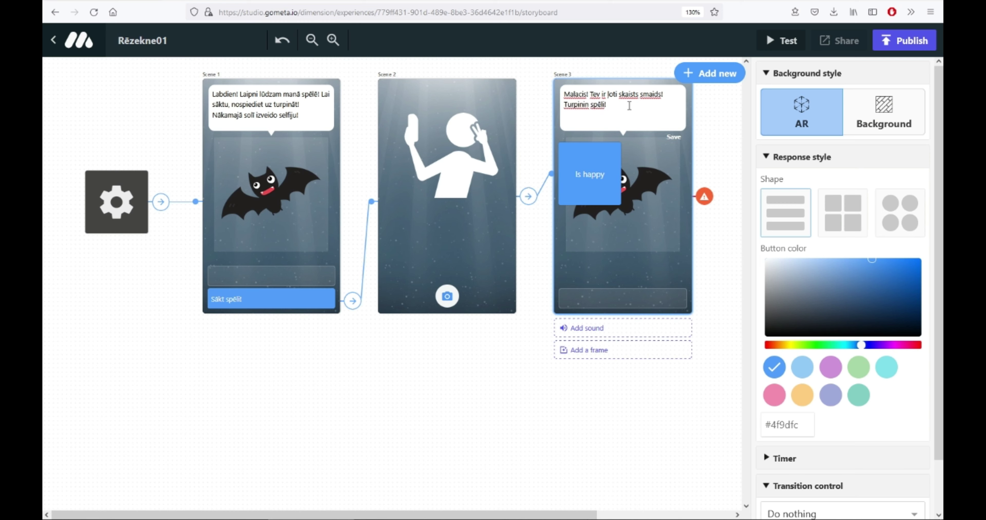
pyautogui.press('Delete')
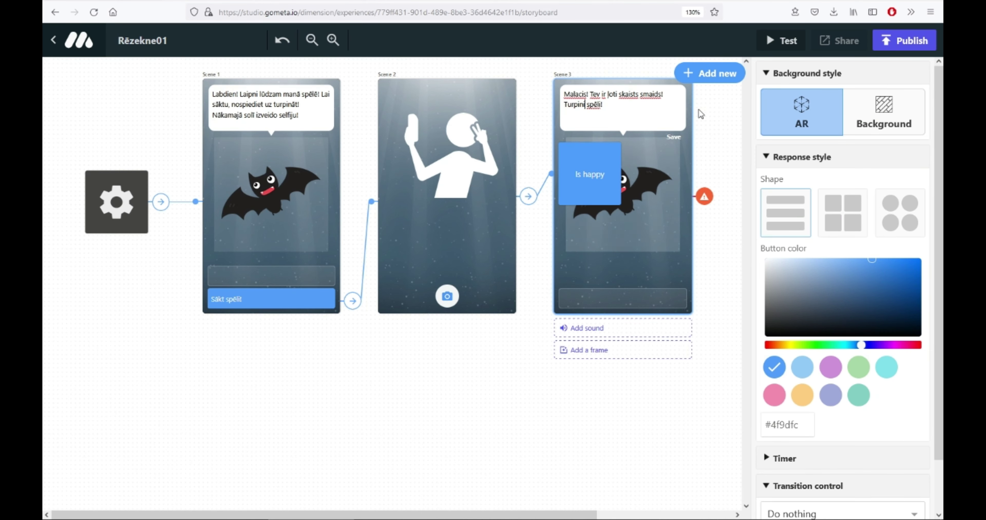
# Step: Add another Character scene and place it below the row of scenes, between Scene 2 and Scene 3
pyautogui.click(711, 78)
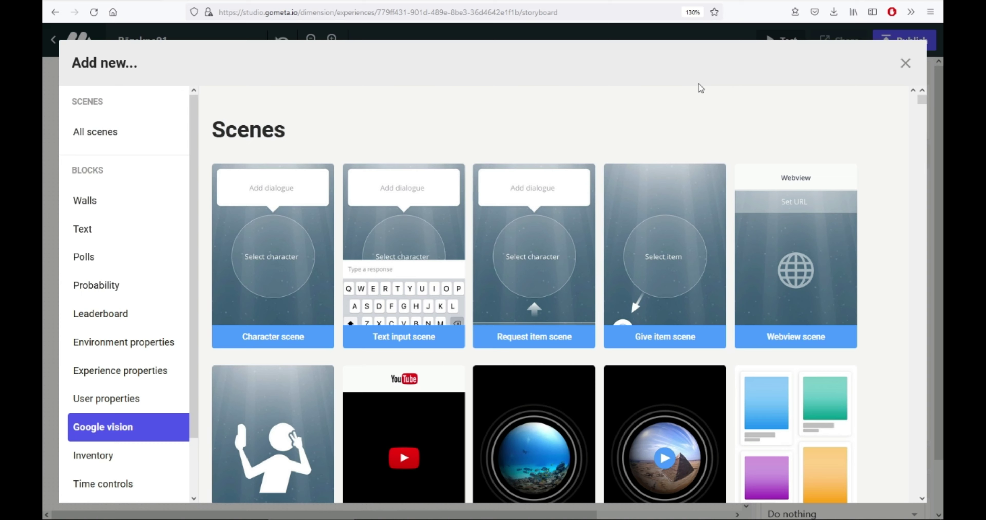
pyautogui.click(288, 290)
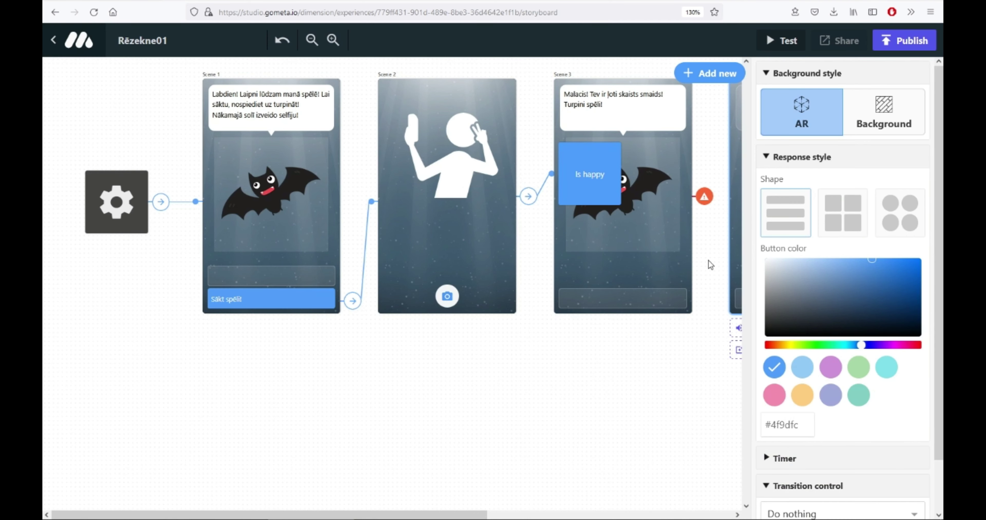
pyautogui.hscroll(3, 485, 514)
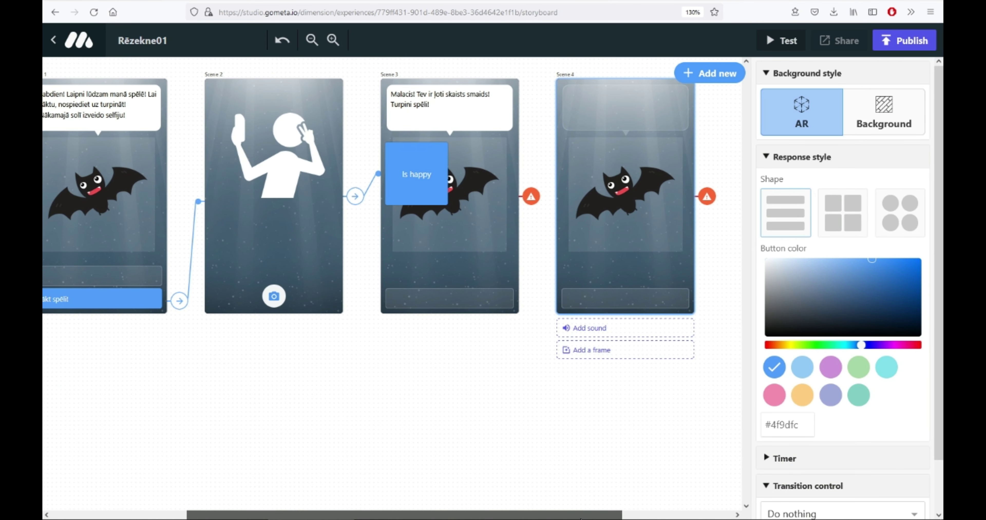
pyautogui.hscroll(3, 486, 515)
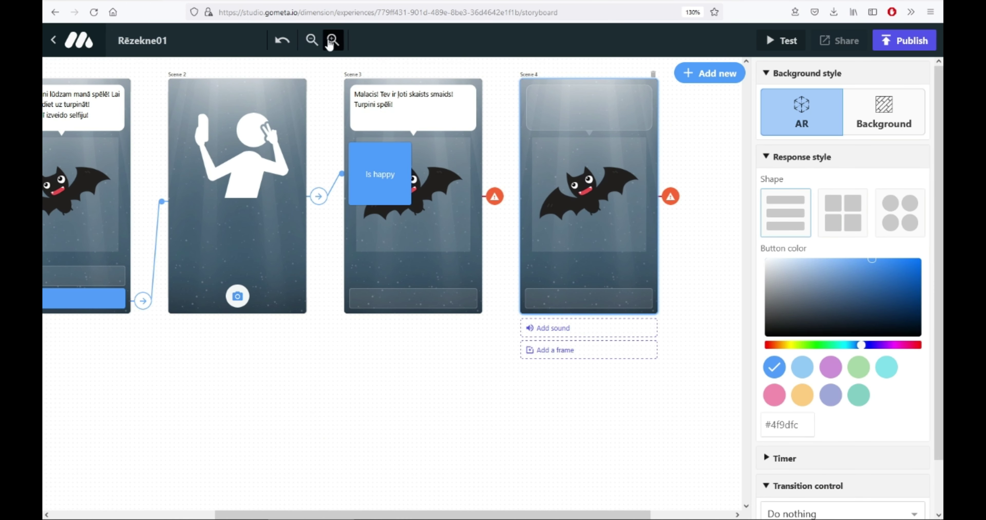
pyautogui.click(311, 42)
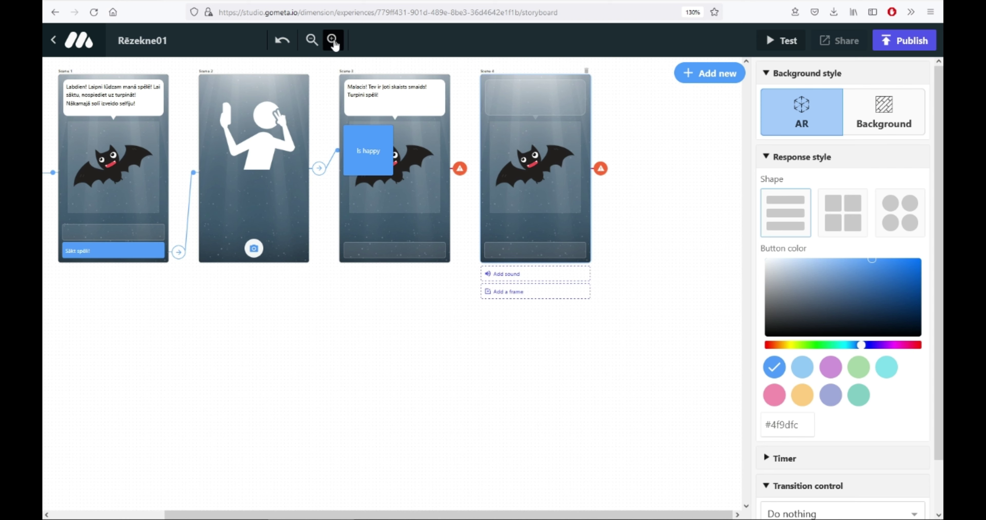
pyautogui.moveTo(557, 228); pyautogui.dragTo(474, 344)
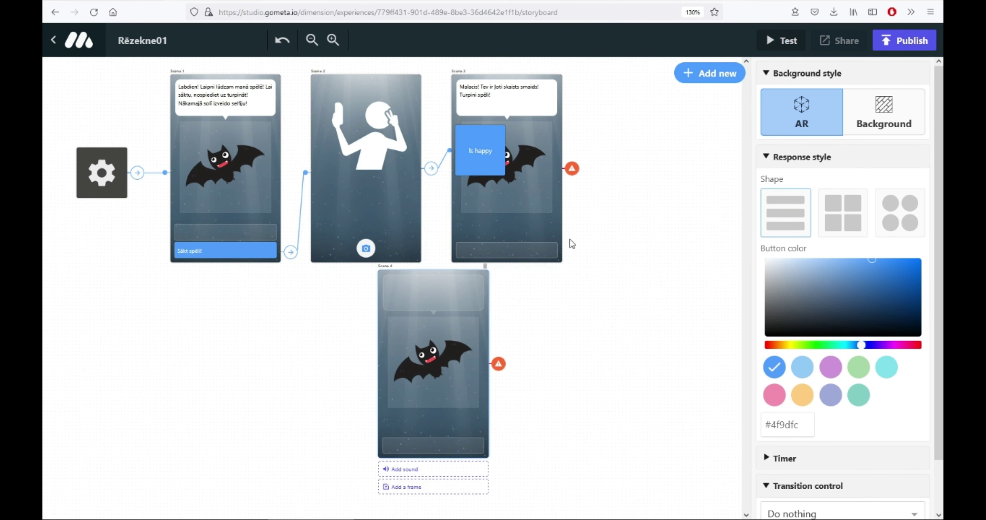
# Step: Move Scene 3 clear of the "Is happy" block, bring the block closer to Scene 2, and shift Scene 4 slightly to the right
pyautogui.moveTo(531, 235); pyautogui.dragTo(596, 237)
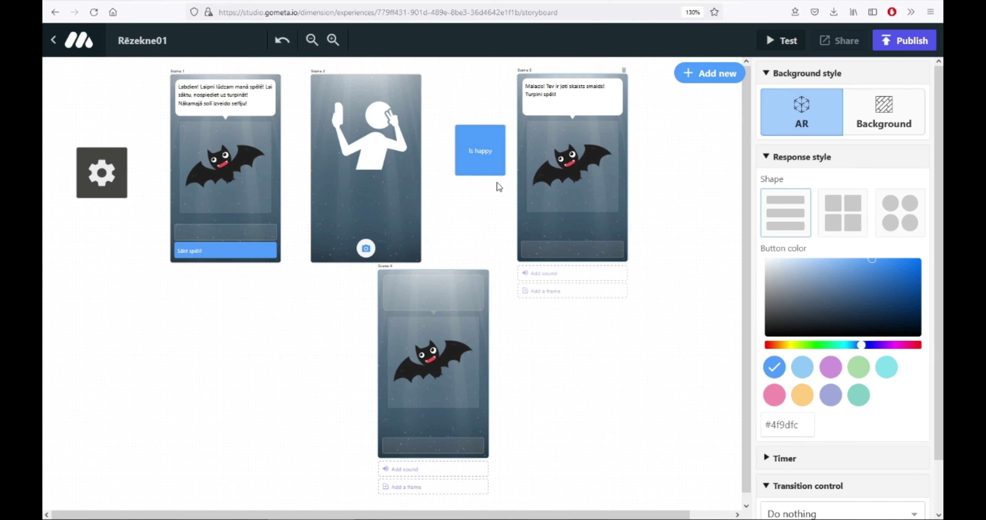
pyautogui.click(497, 171)
pyautogui.click(544, 231)
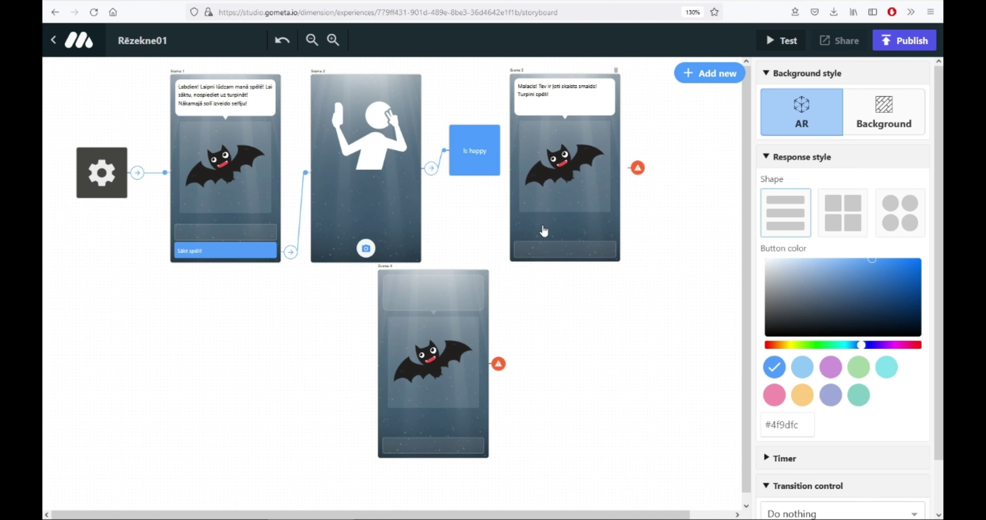
pyautogui.click(333, 40)
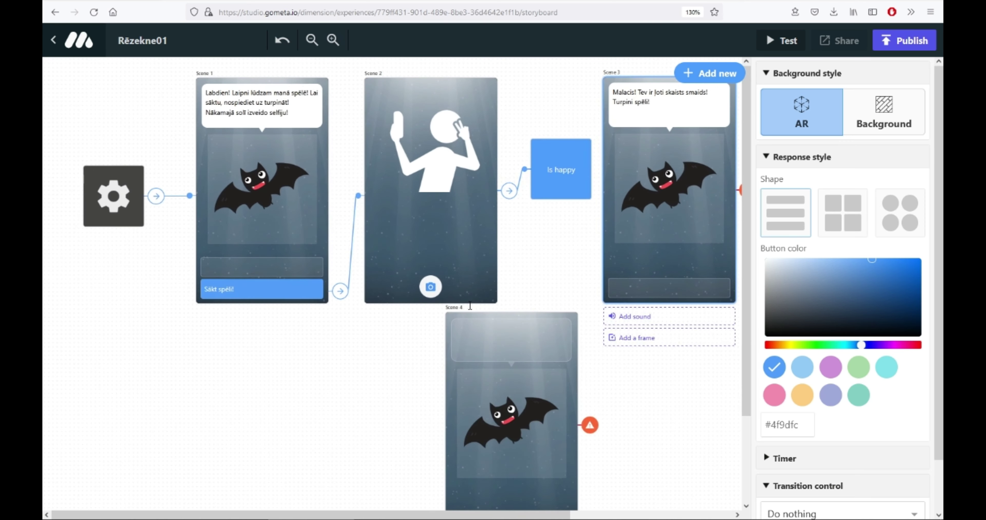
pyautogui.scroll(-3, 548, 451)
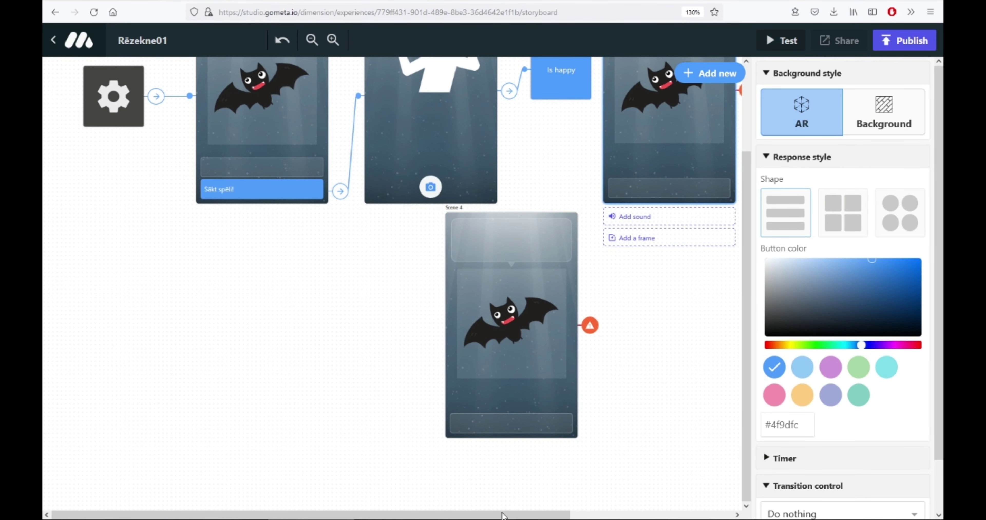
pyautogui.moveTo(502, 516); pyautogui.dragTo(584, 515)
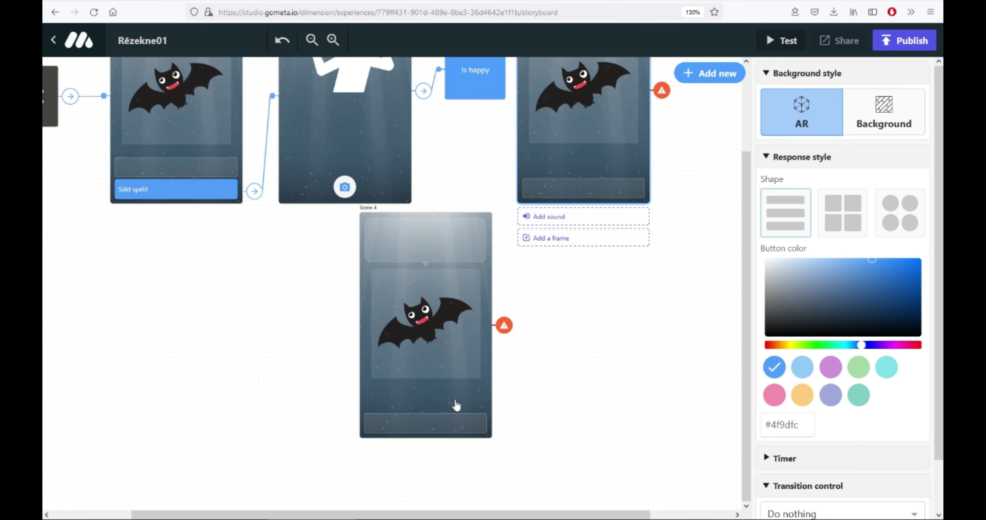
pyautogui.moveTo(457, 405); pyautogui.dragTo(477, 410)
pyautogui.scroll(2, 555, 404)
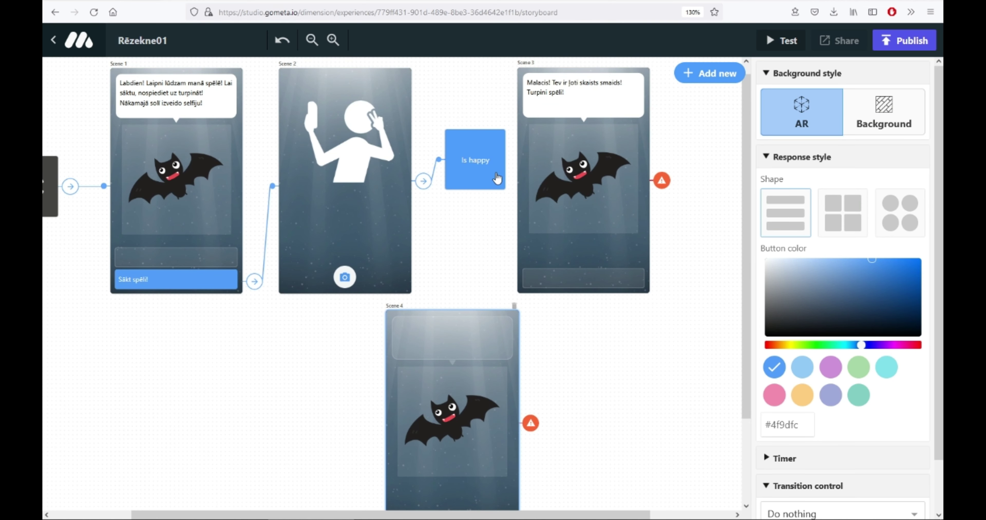
# Step: Set the "Is happy" block to transition to Scene 3 when the person is happy, and shift Scene 3 slightly away from the block
pyautogui.click(478, 173)
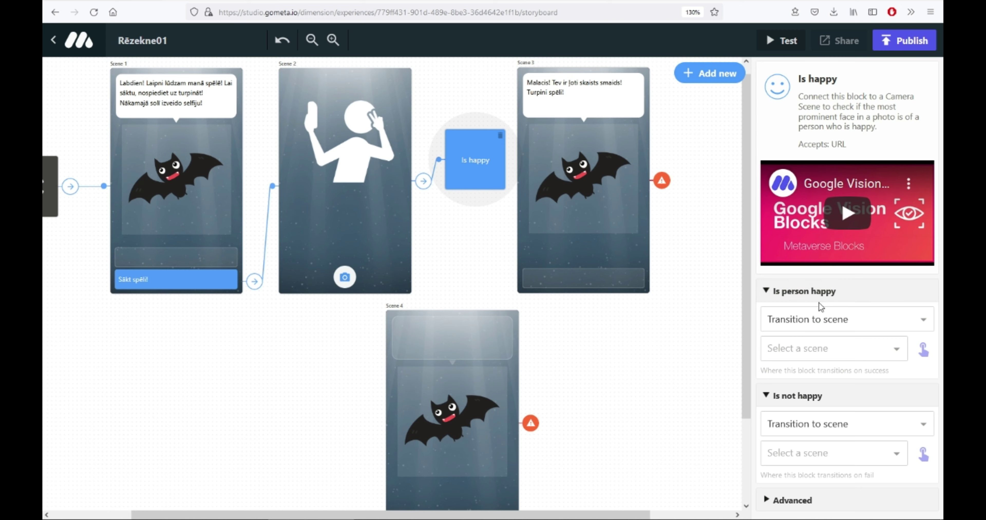
pyautogui.click(924, 349)
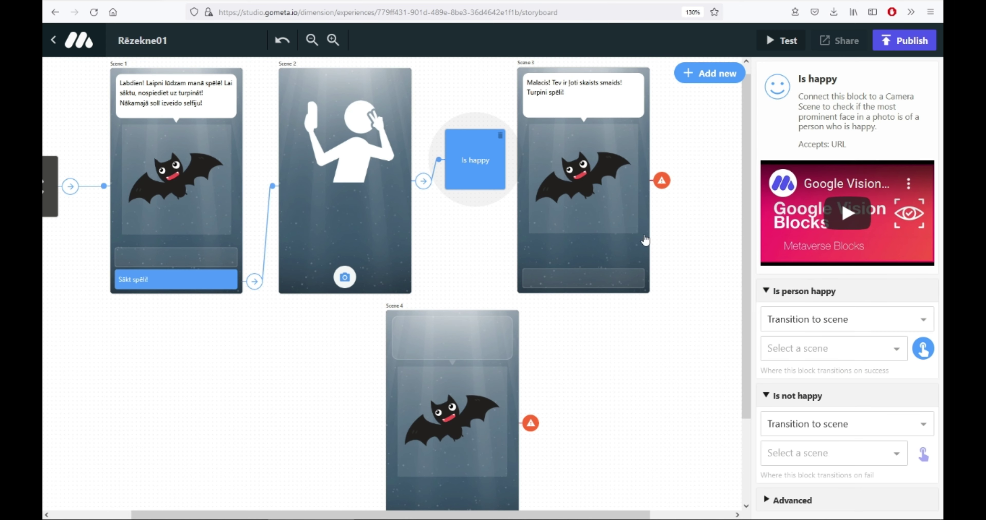
pyautogui.click(573, 253)
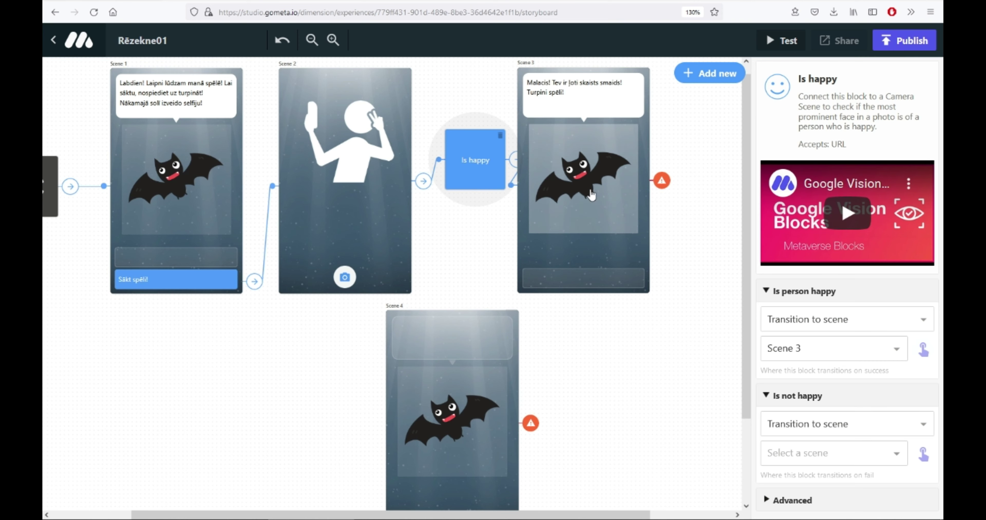
pyautogui.click(611, 257)
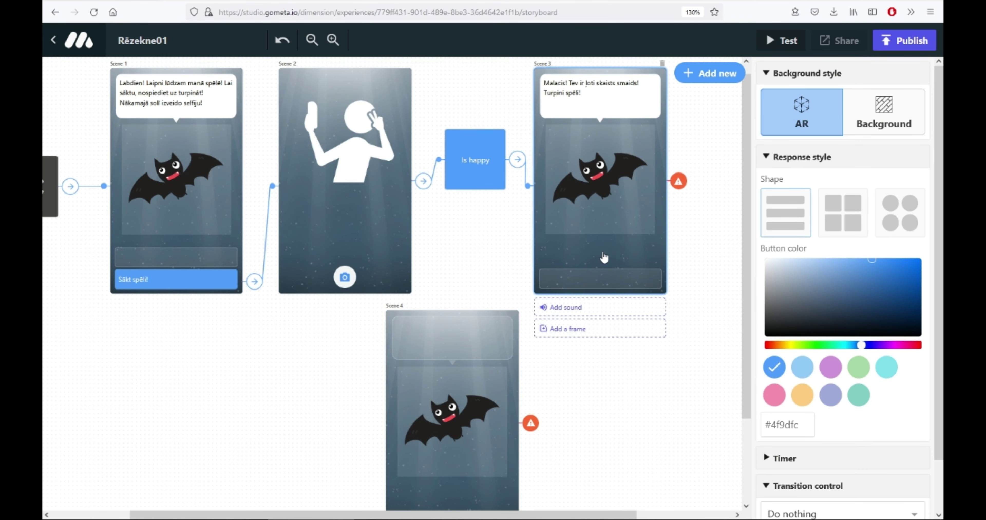
# Step: Set the "Is happy" block to transition to Scene 4 when the person is not happy
pyautogui.click(474, 176)
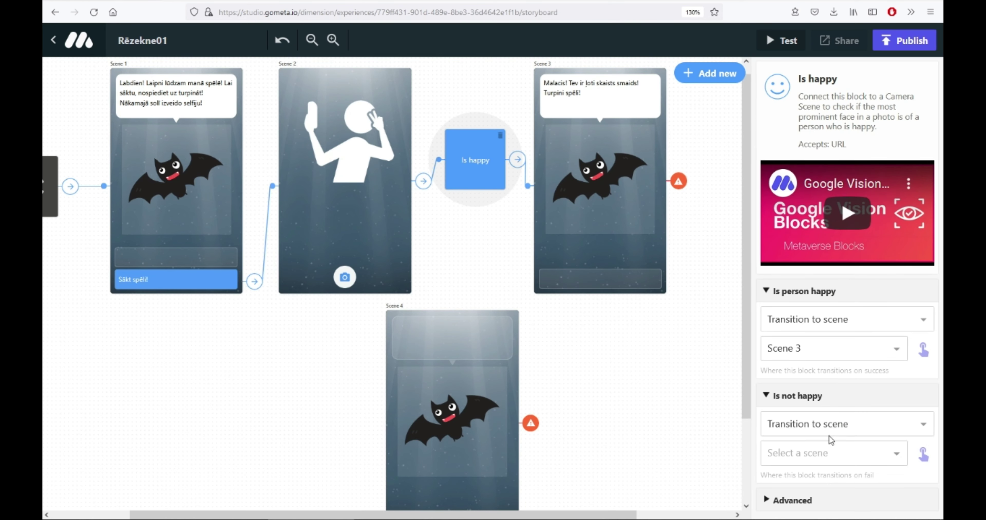
pyautogui.click(923, 454)
pyautogui.click(441, 496)
# Step: Give Scene 4 the dialogue "Tev ir jāsmaida! Mēģini vēlreiz!" and add a text button response reading "Mēģināt vēlreiz!"
pyautogui.click(456, 337)
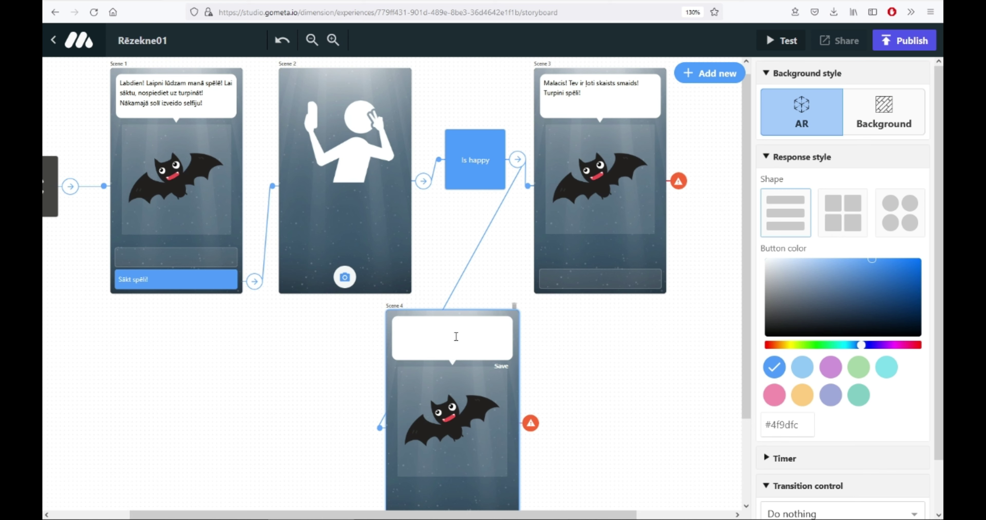
pyautogui.write('Tev ir jāsmaida! Mēģini vēlreiz!')
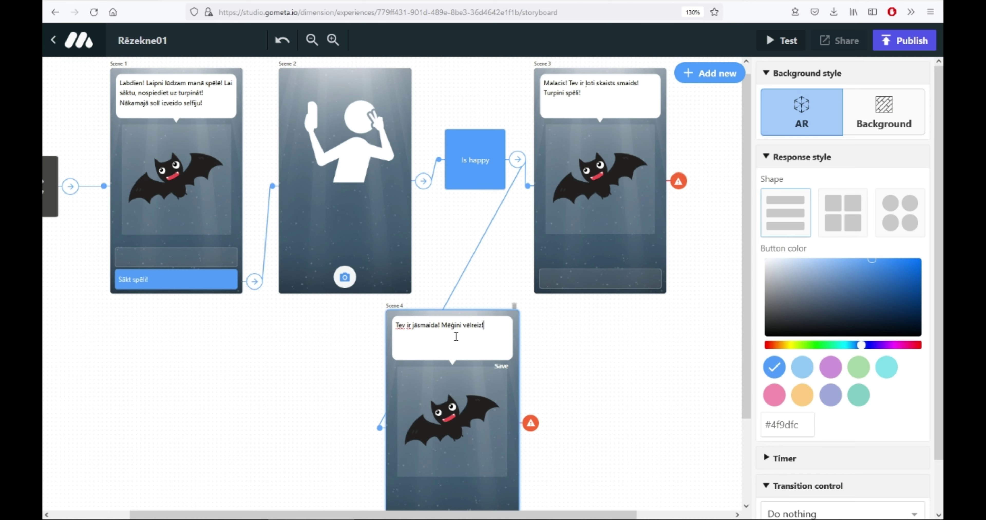
pyautogui.scroll(-3, 440, 383)
pyautogui.click(448, 425)
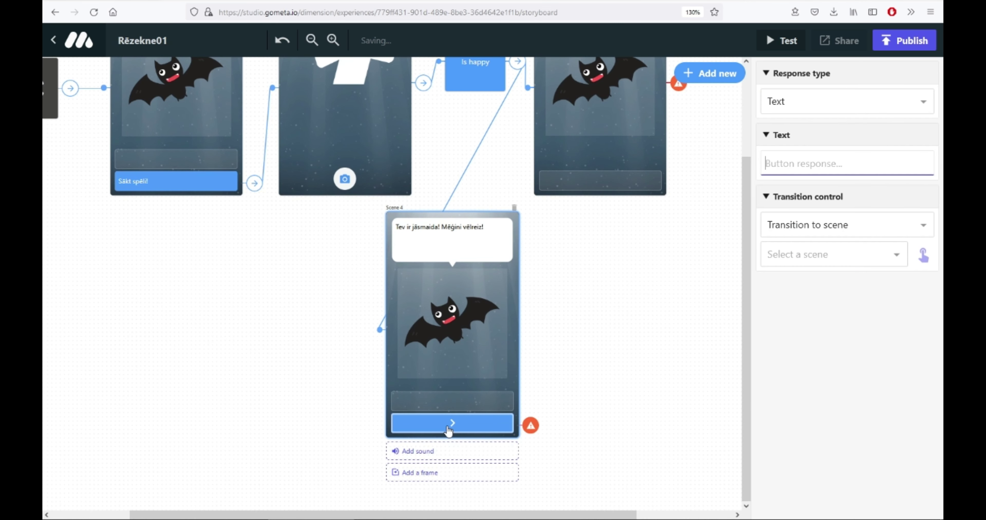
pyautogui.write('M')
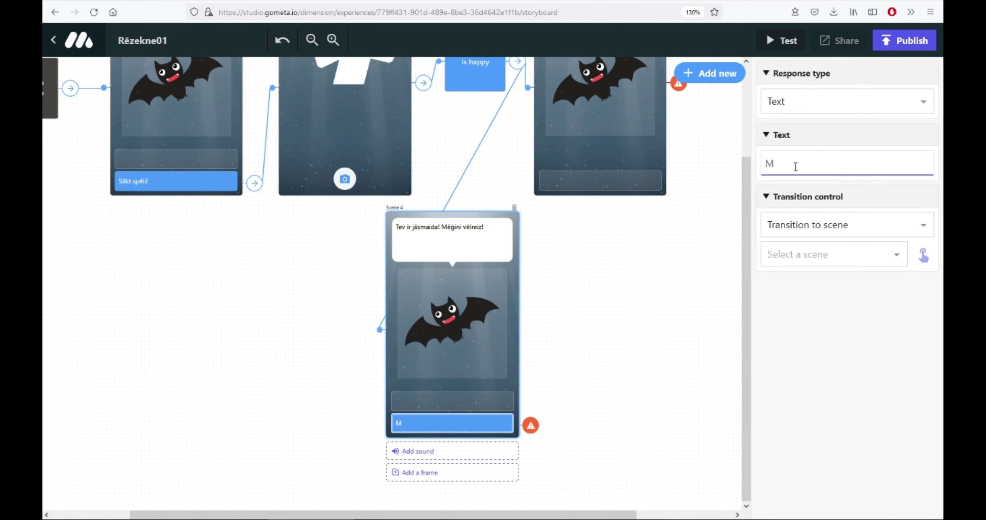
pyautogui.write('ēģināt vēlreiz!')
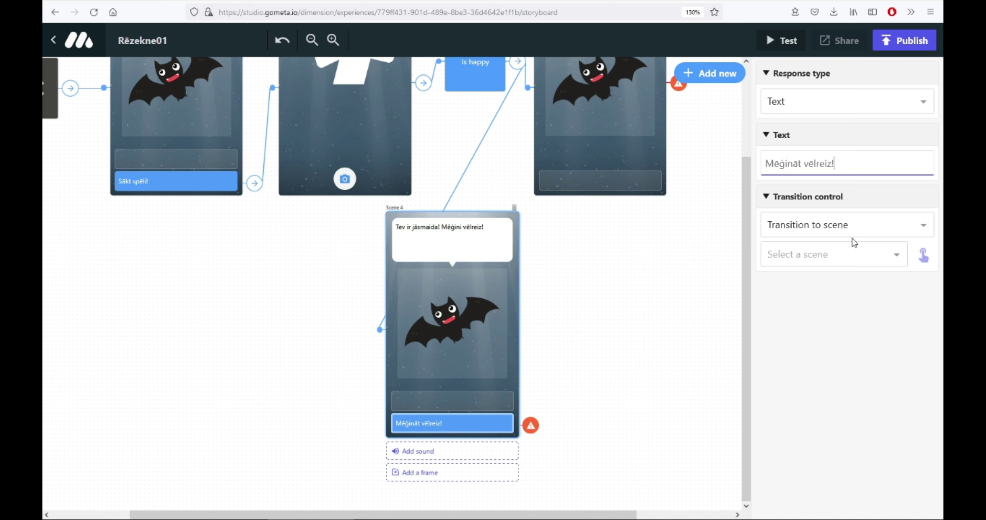
# Step: Make Scene 4's "Mēģināt vēlreiz!" button transition back to Scene 2, and move Scene 4 slightly down and to the right
pyautogui.click(924, 254)
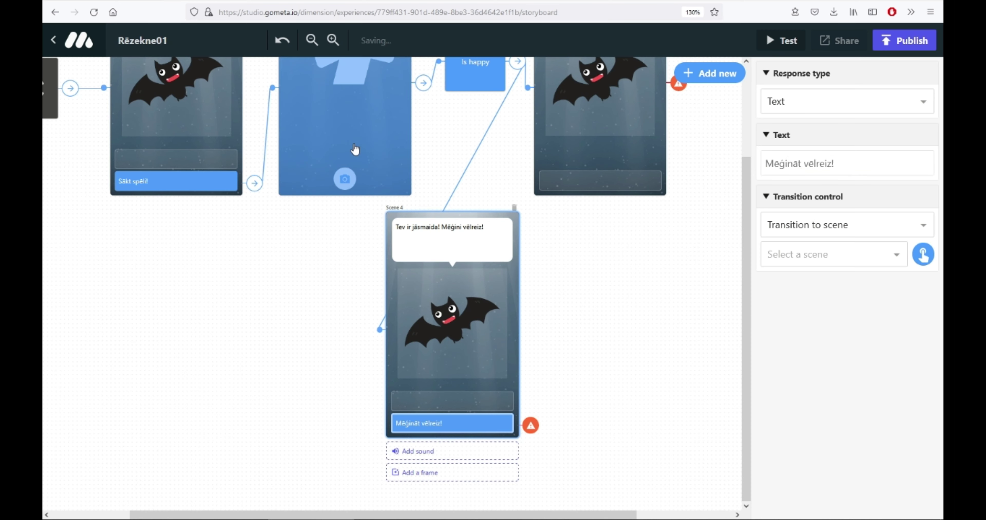
pyautogui.click(336, 174)
pyautogui.moveTo(517, 296); pyautogui.dragTo(528, 302)
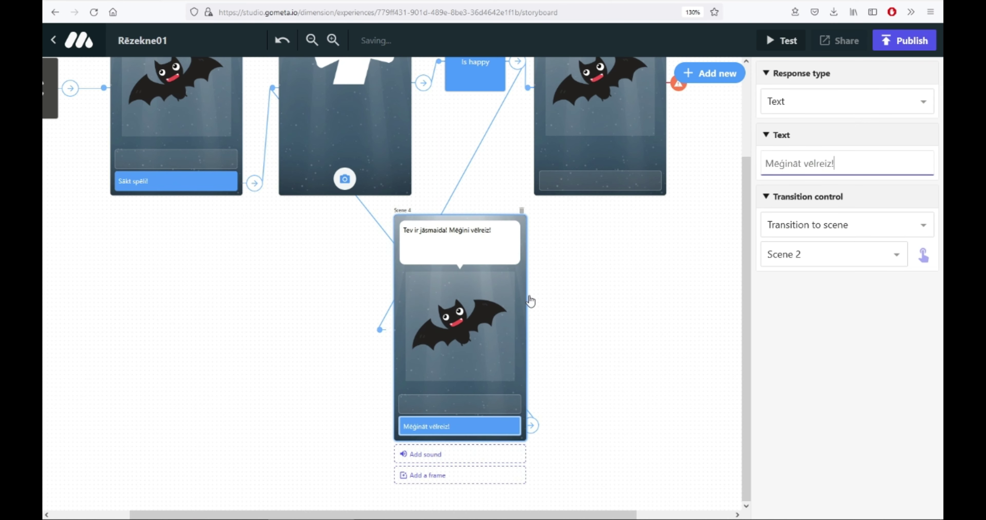
pyautogui.scroll(3, 608, 295)
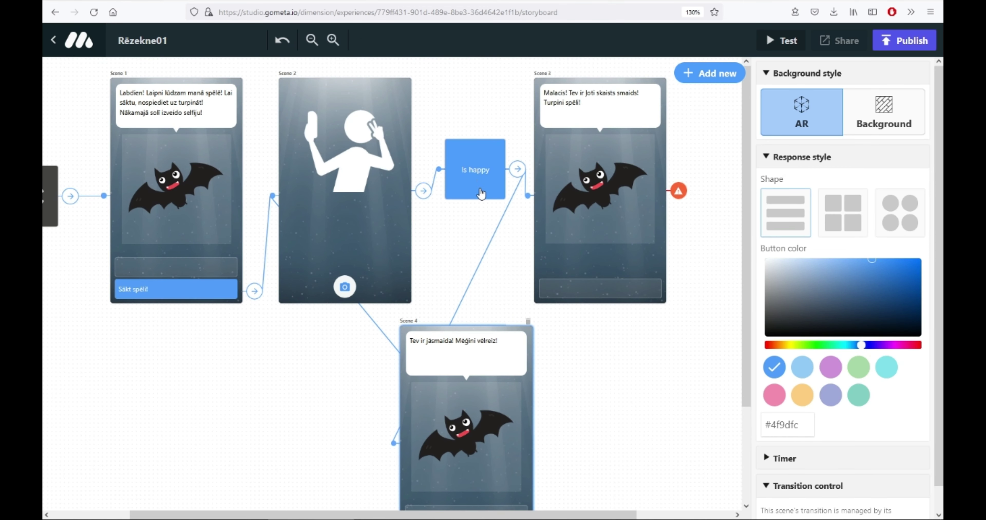
# Step: Review the "Is happy" block's two transitions and the retry path from Scene 4 back to Scene 2
pyautogui.click(463, 192)
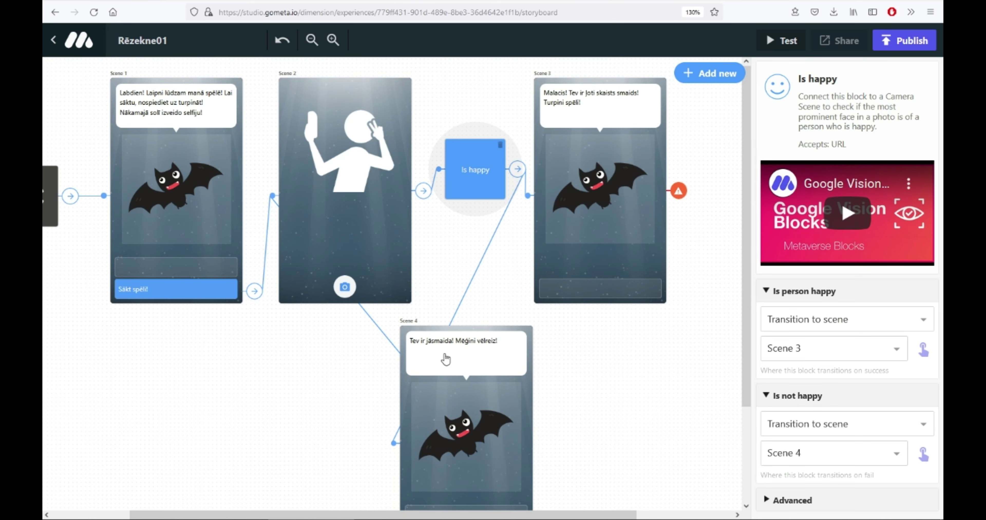
pyautogui.scroll(-2, 467, 362)
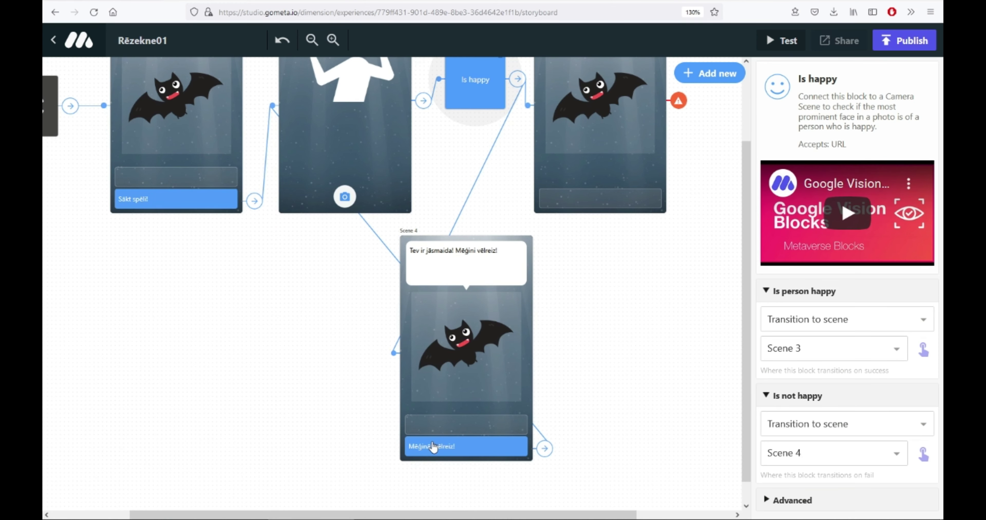
pyautogui.scroll(2, 421, 438)
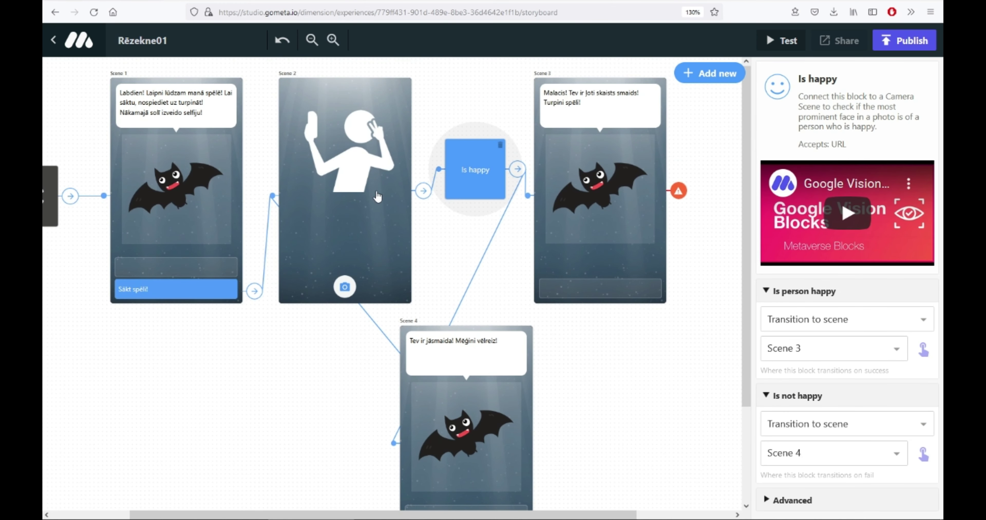